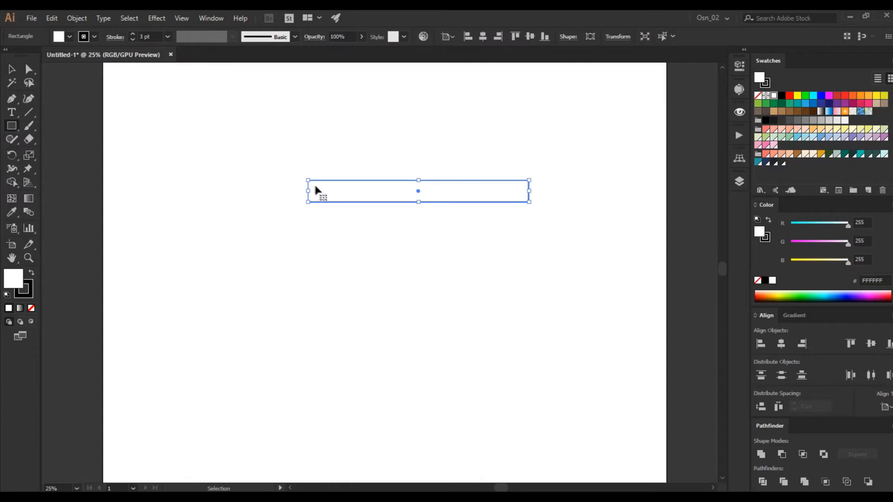
- Round the rectangle's corners to the maximum so it becomes a horizontal pill shape, and deselect it
click(11, 69)
drag(315, 190, 369, 200)
click(335, 228)
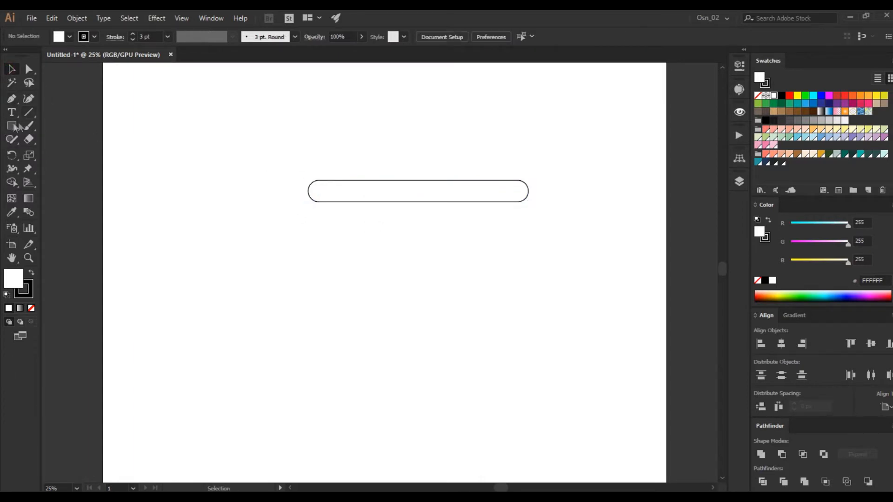
- Start a Pen path inside the pill's left end with a vertical segment about 140 px long, stepping down right-angled to the first drip's flat bottom
click(12, 99)
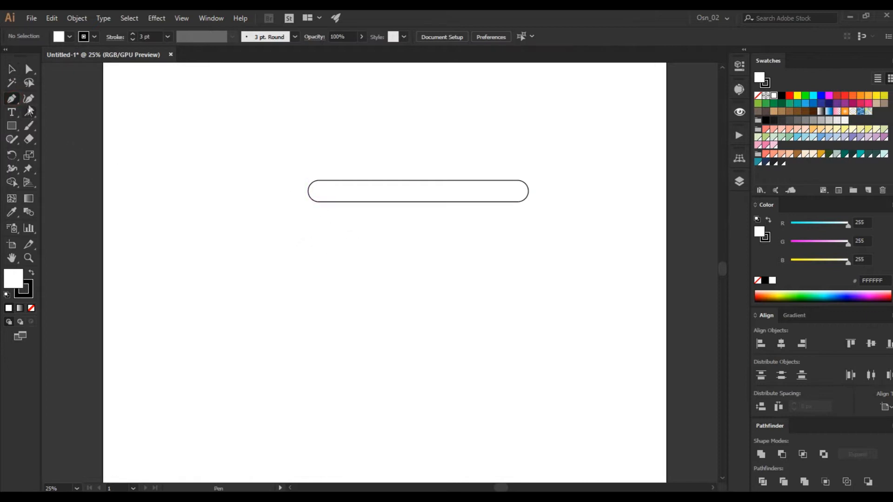
alt+scroll(318, 209, up, 1)
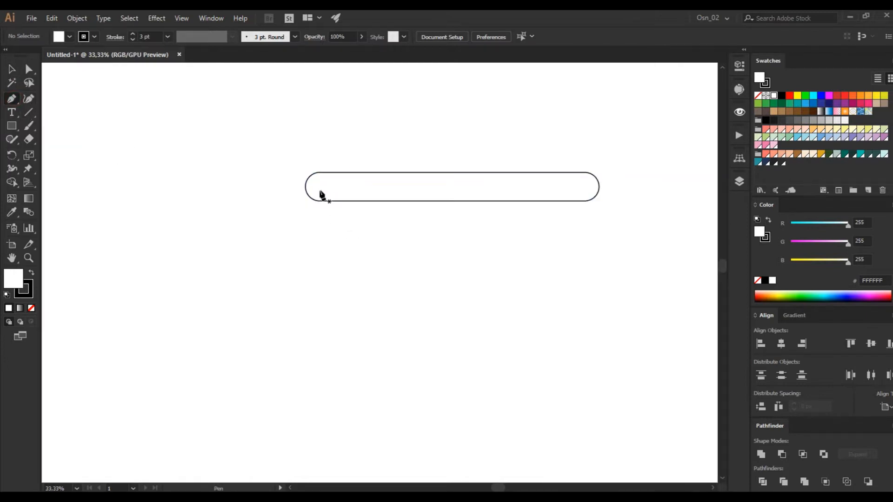
click(316, 186)
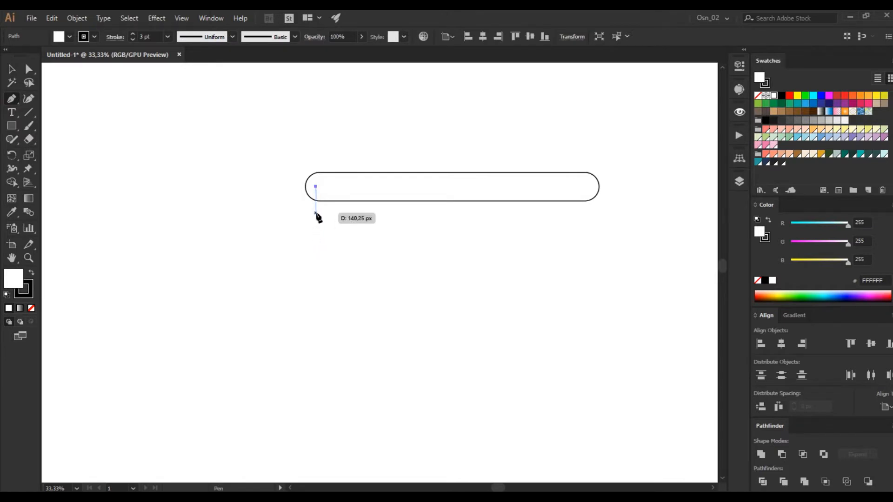
click(316, 213)
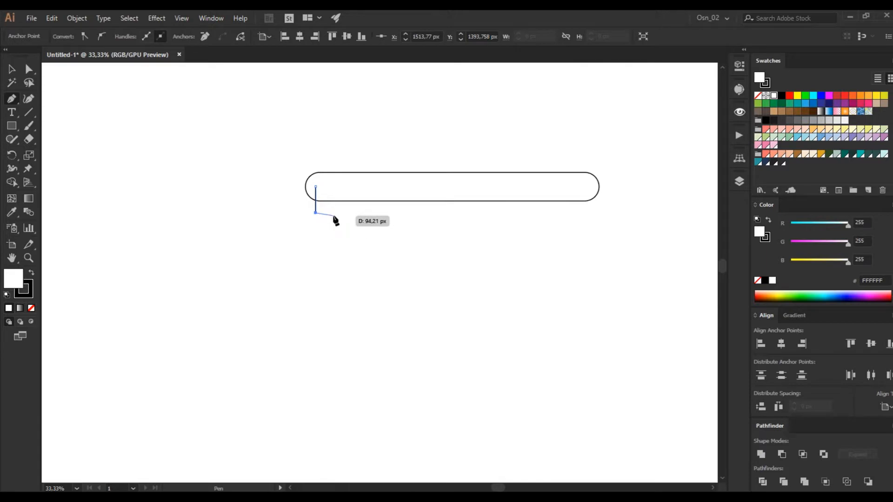
click(331, 213)
click(331, 233)
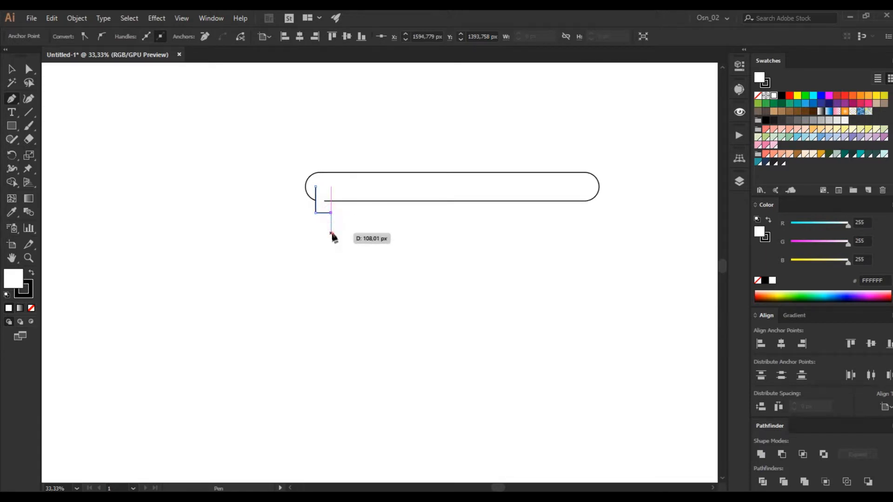
click(346, 234)
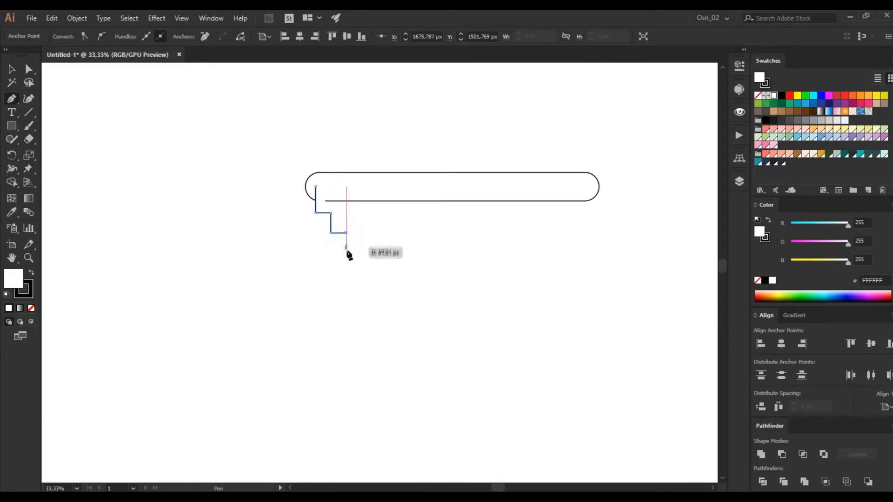
click(347, 277)
click(362, 276)
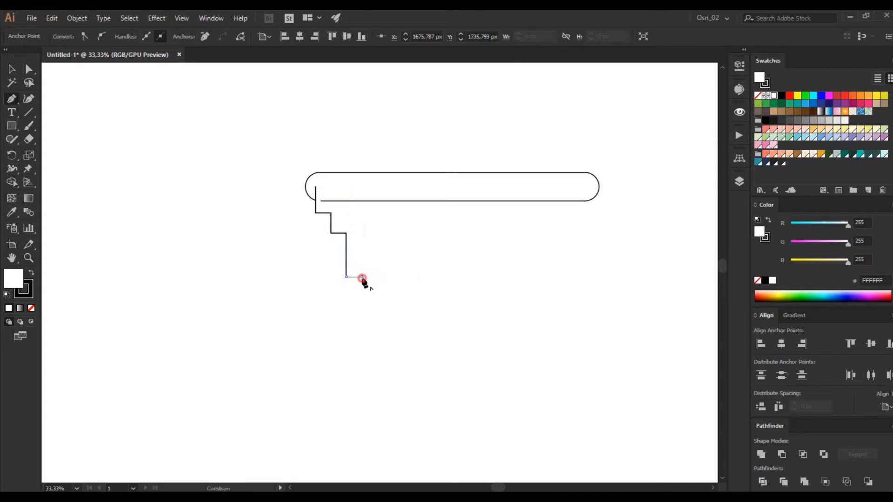
- Continue the path up from the first drip in right-angled steps to a narrow flat peak just below the pill
click(362, 252)
click(376, 251)
click(376, 219)
click(394, 220)
click(394, 211)
click(403, 210)
- Add a shorter second drip to the path with right-angled steps down and back up to a second narrow peak
click(402, 232)
click(417, 232)
click(418, 255)
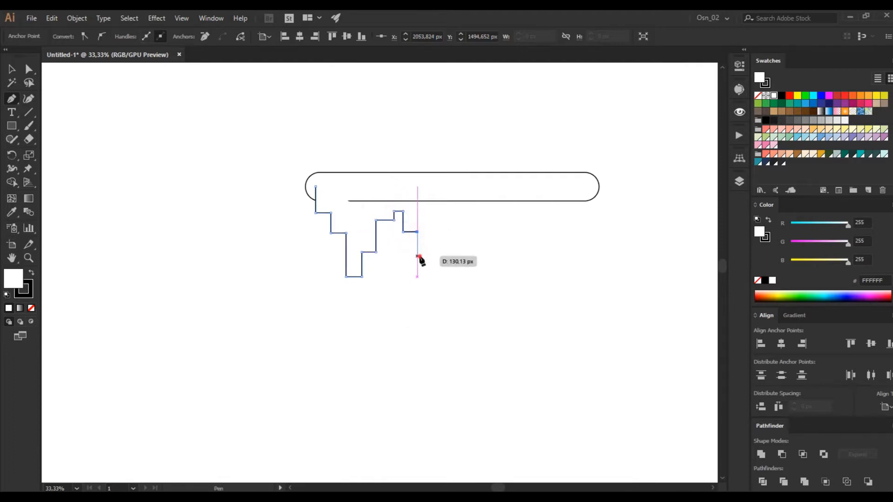
click(430, 255)
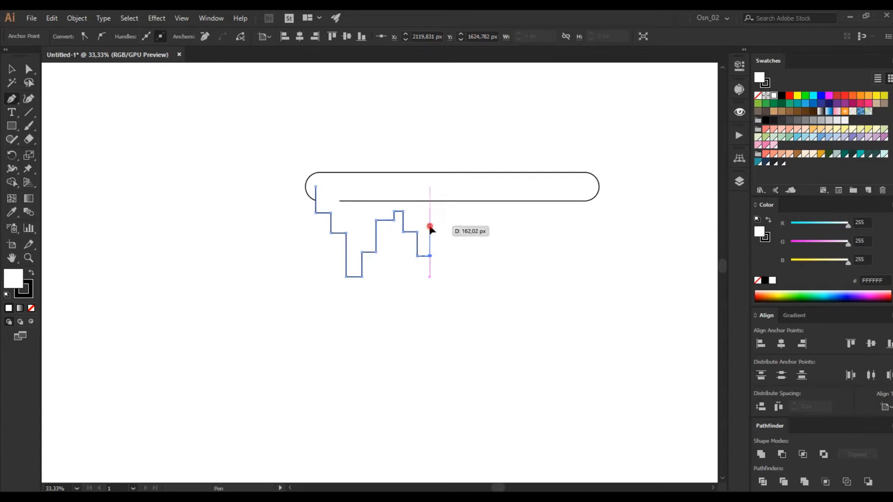
click(429, 227)
click(442, 226)
click(442, 211)
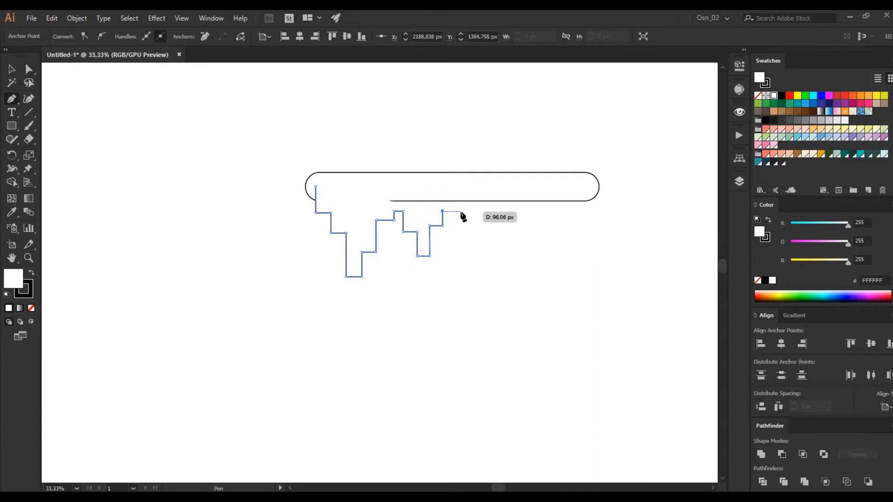
click(453, 212)
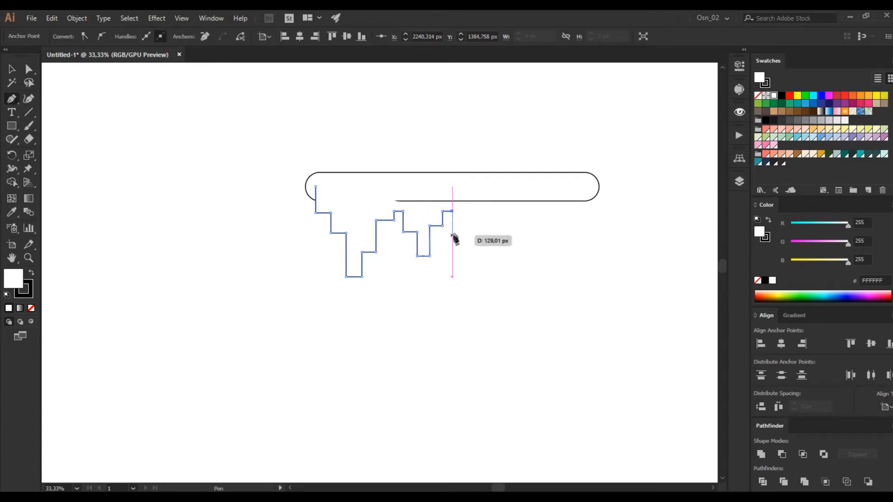
- Step the path down from the second peak in right angles to the flat bottom of a third, deepest drip
click(452, 221)
click(462, 220)
click(462, 241)
click(475, 242)
click(474, 268)
click(484, 269)
click(483, 290)
click(503, 289)
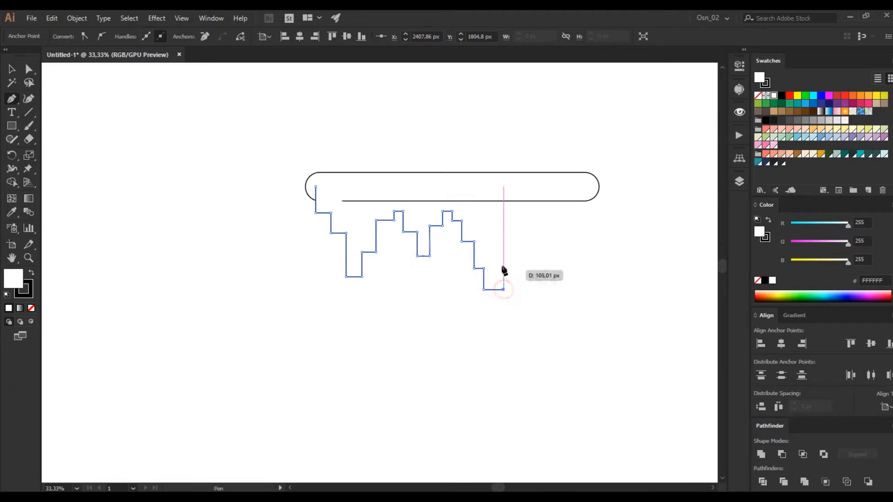
- Bring the path up from the third drip in right-angled steps to a wider flat peak below the pill
click(503, 249)
click(515, 250)
click(516, 228)
click(527, 228)
click(527, 215)
click(541, 213)
click(541, 206)
click(564, 207)
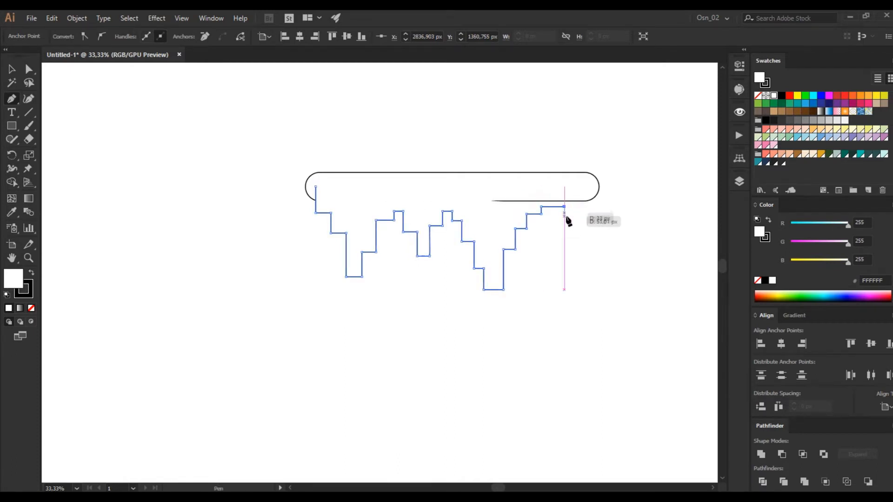
- Add a fourth drip in right-angled steps, run the path up to the pill's mid-height and close it at the starting point
click(564, 218)
click(571, 218)
click(571, 241)
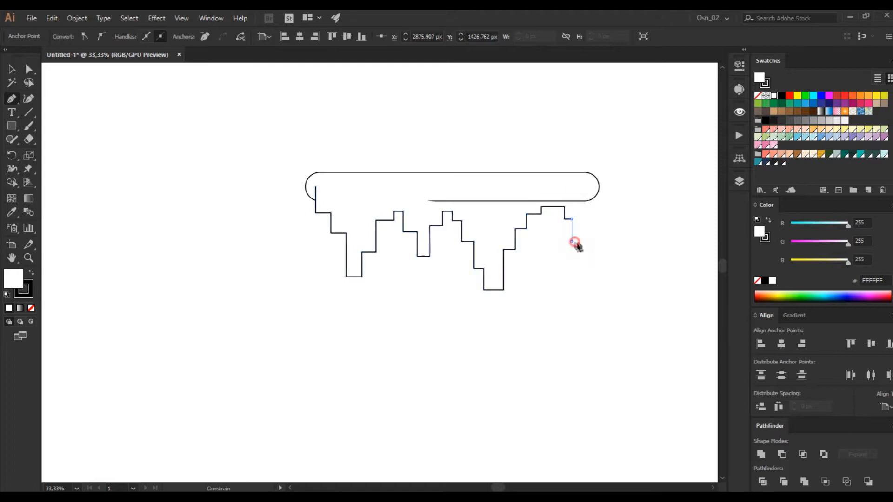
click(584, 253)
click(600, 254)
click(599, 217)
click(612, 217)
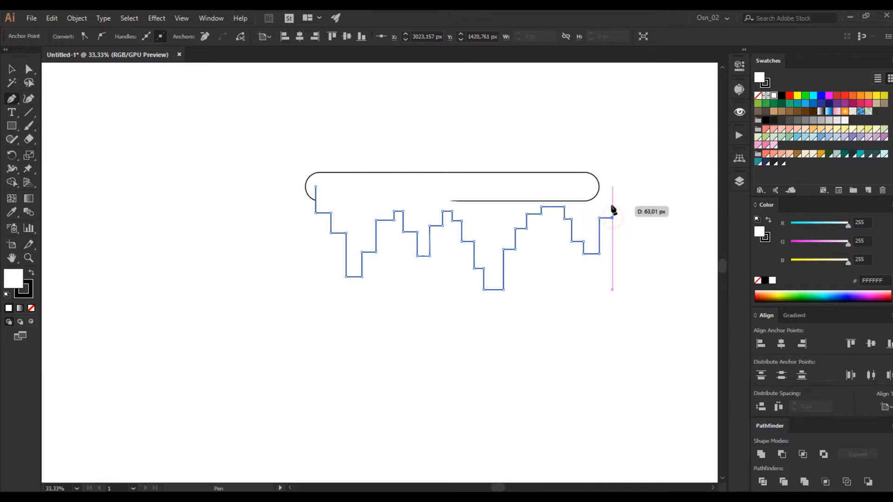
click(612, 205)
click(623, 205)
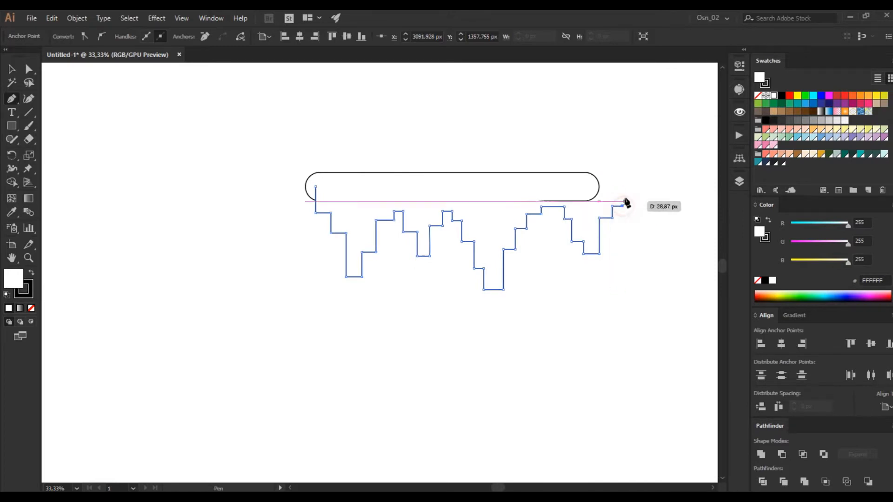
click(623, 186)
click(316, 187)
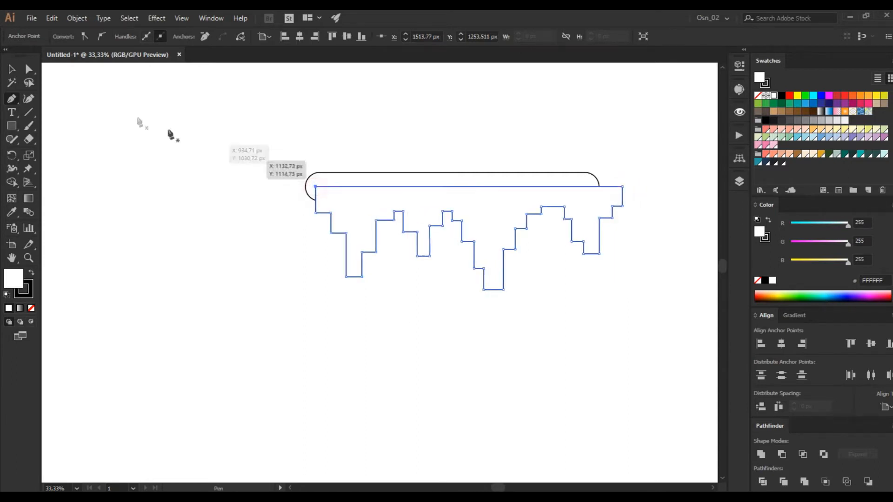
- Scale the stepped drip shape down so its right edge fits within the pill's right end
key(v)
drag(623, 289, 605, 280)
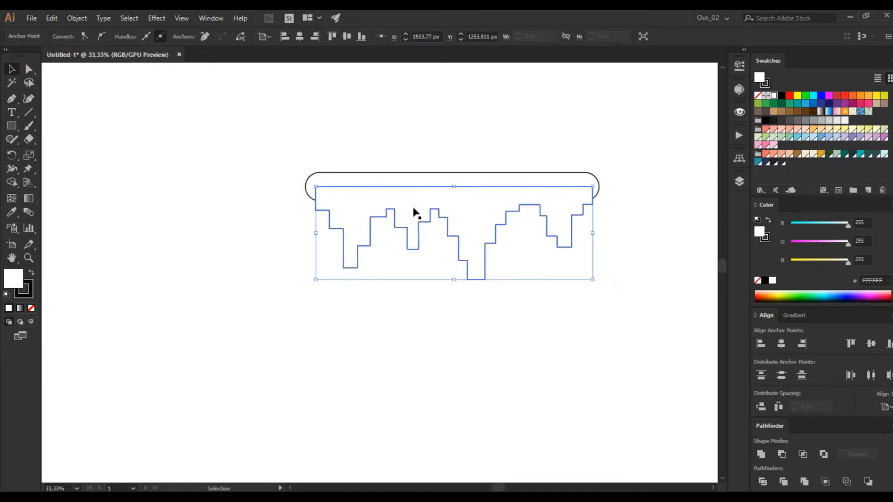
- Round the first three corners on the drip shape's left side to 36.54 px, and soften the remaining corners through the first peak
scroll(370, 244, up, 2)
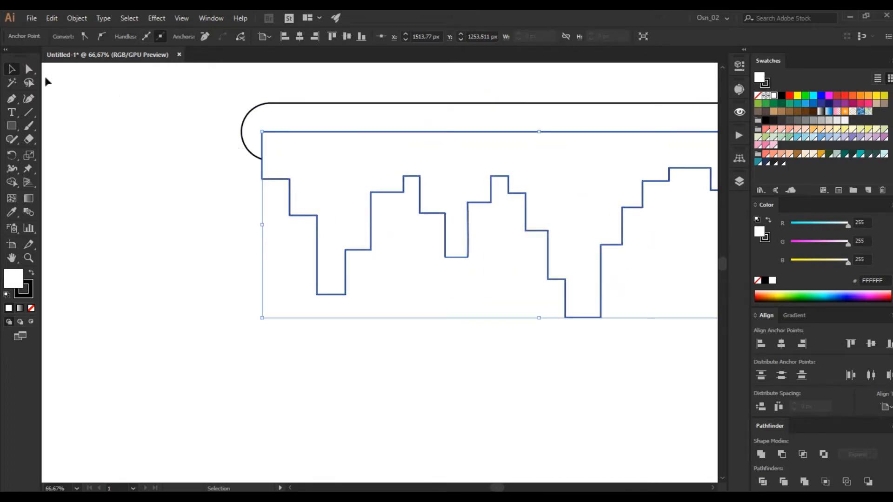
click(29, 70)
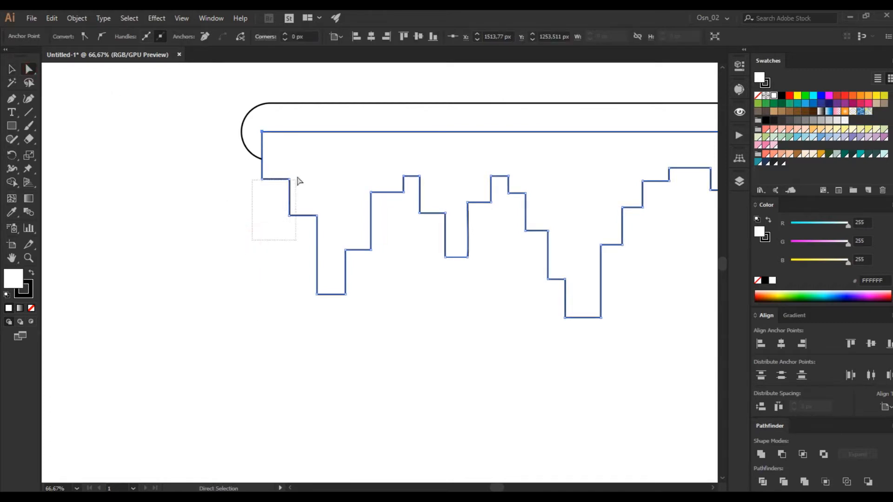
drag(300, 180, 285, 136)
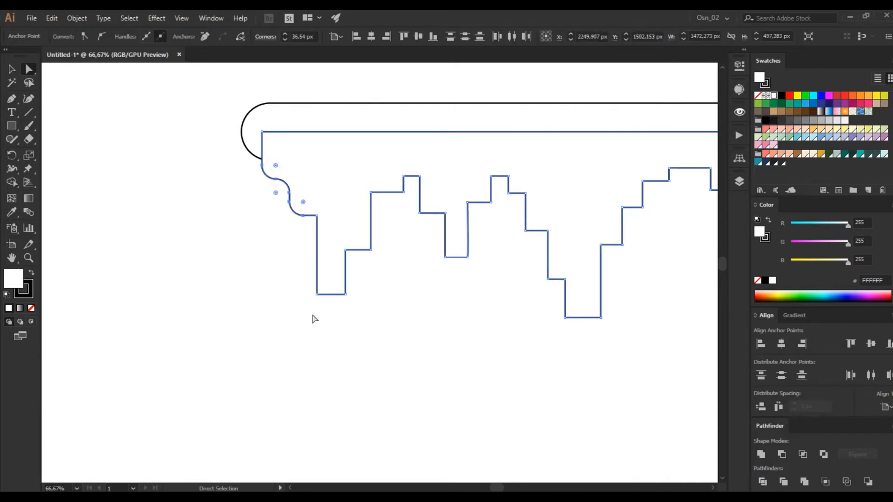
drag(385, 170, 365, 139)
click(393, 277)
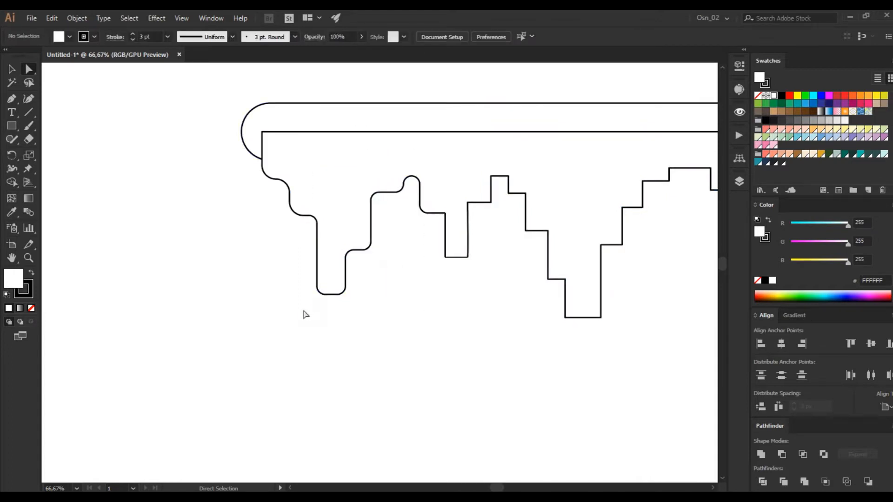
- Round the first drip's bottom fully with 37.89 px corners, and increase the rounding of the inner corner to its right
drag(362, 281, 345, 233)
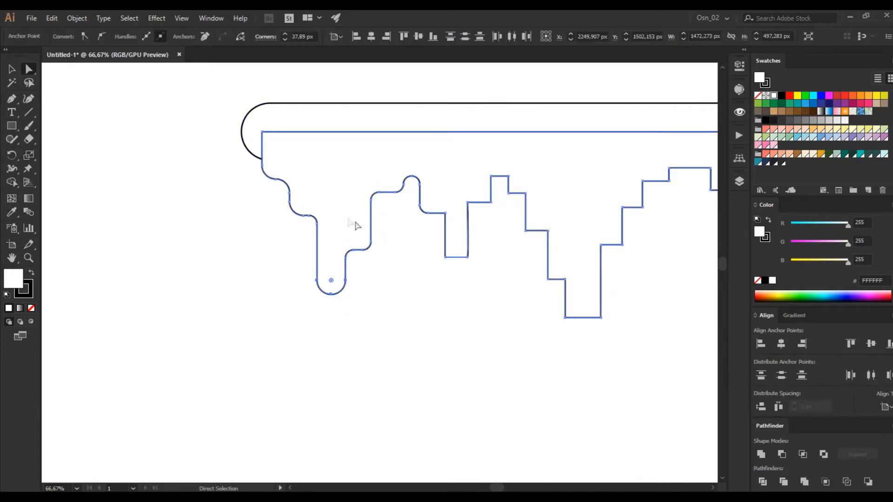
click(368, 264)
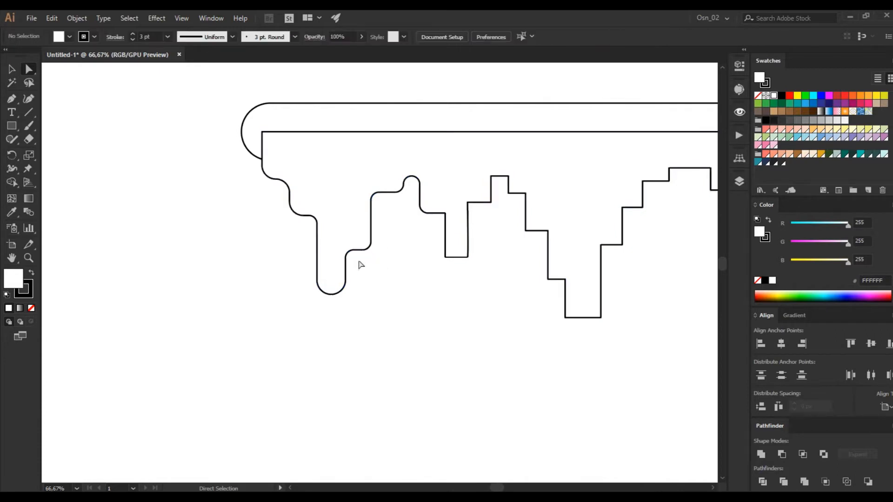
drag(372, 237, 343, 191)
- Undo the attempted rounding of the second drip's bottom and convert its lower-right anchor point to a corner point
drag(466, 255, 466, 200)
key(ctrl+z)
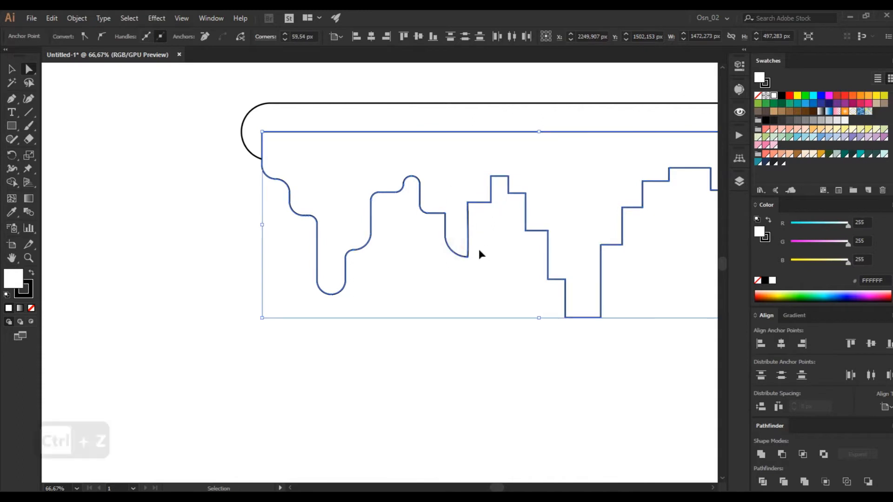
scroll(478, 249, up, 2)
click(458, 246)
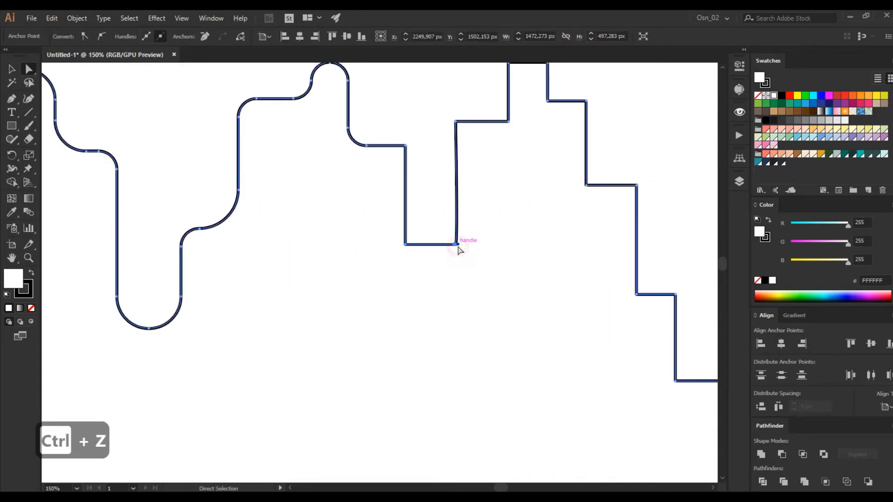
click(12, 99)
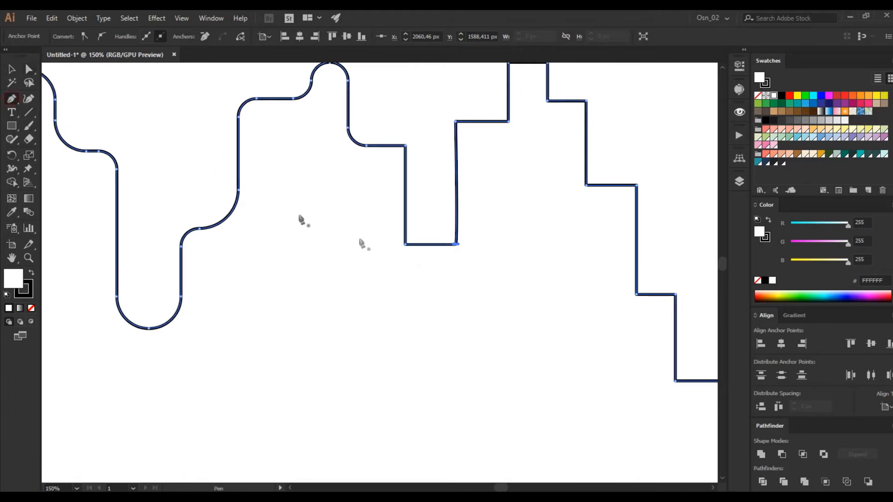
scroll(458, 244, up, 4)
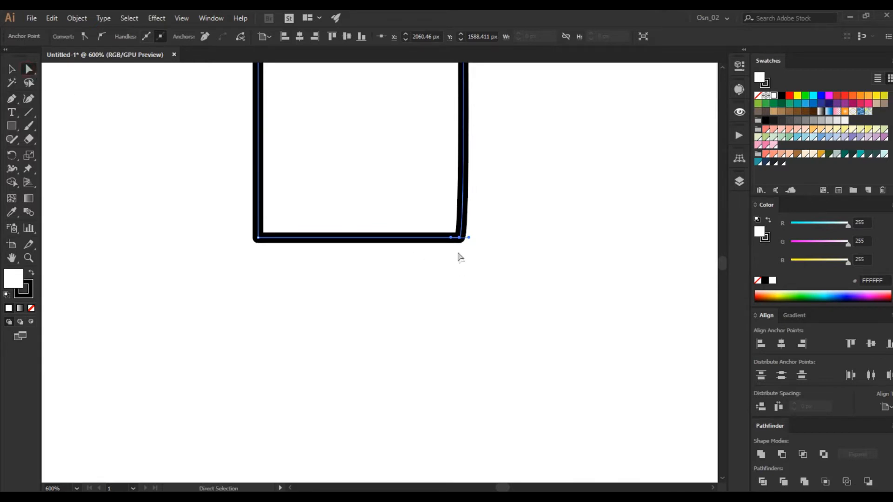
click(85, 37)
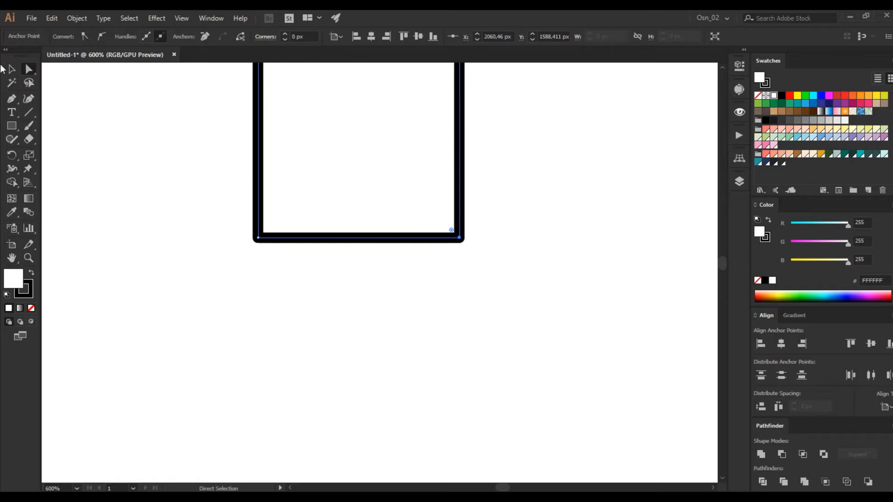
- Round the second drip's bottom corners fully, and round the corner above its right side to 29.39 px
click(28, 69)
drag(223, 265, 440, 147)
alt+scroll(428, 239, down, 3)
scroll(480, 203, up, 5)
click(438, 211)
drag(449, 226, 470, 243)
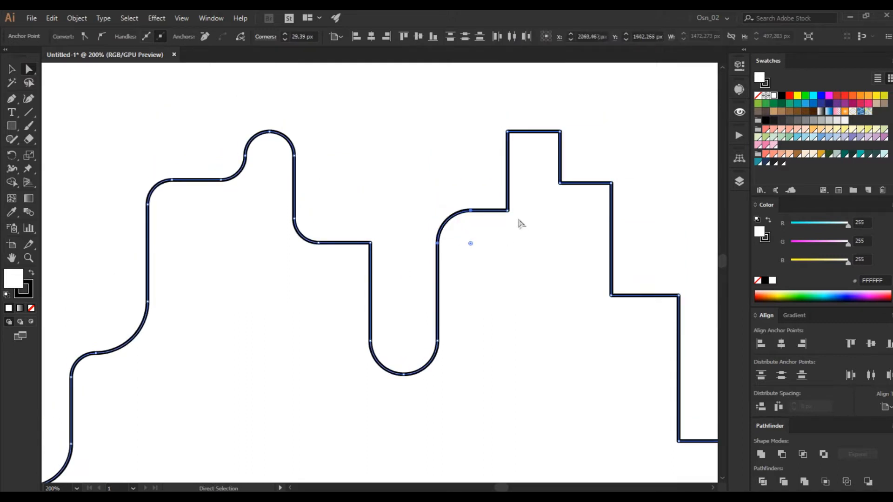
- Round the corner at the second peak's left base to 31.99 px and the four corners from its top down the right side to 22.79 px
click(508, 210)
drag(500, 203, 471, 174)
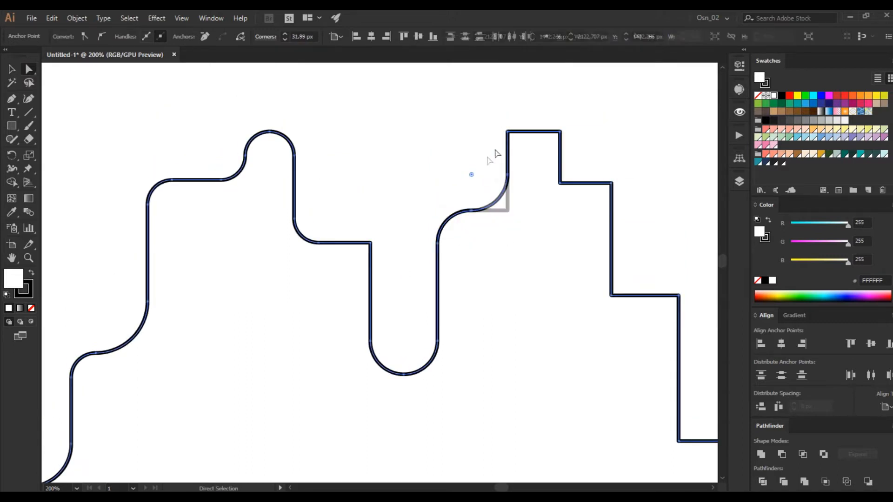
click(508, 132)
shift+click(561, 132)
shift+click(561, 184)
shift+click(612, 184)
drag(568, 176, 609, 119)
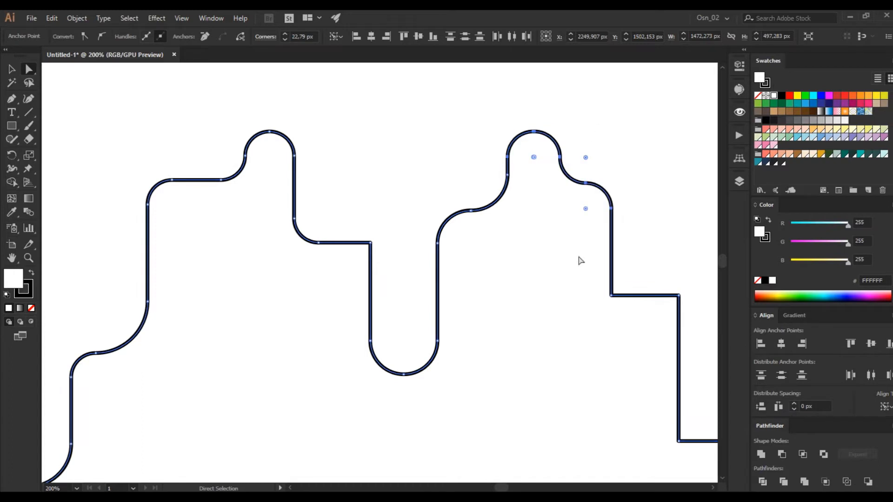
click(573, 274)
- Round the corner above the second drip's left side to 34.45 px
scroll(525, 280, right, 3)
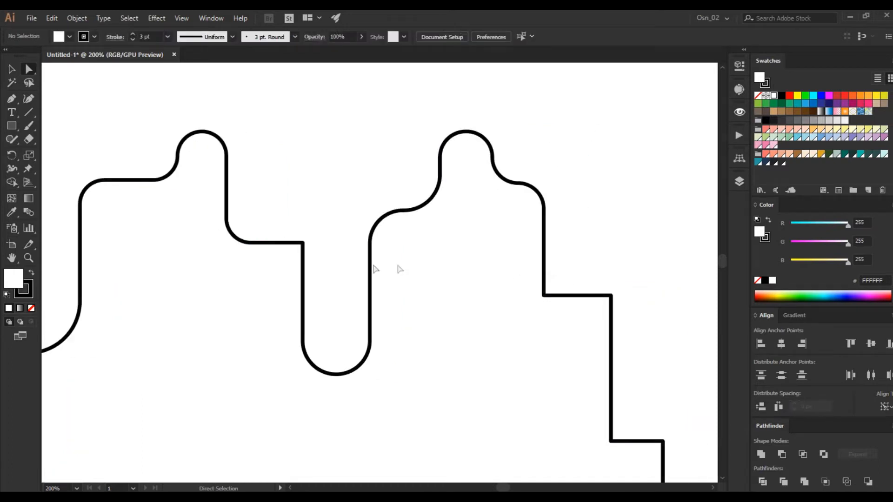
click(303, 242)
drag(296, 249, 275, 297)
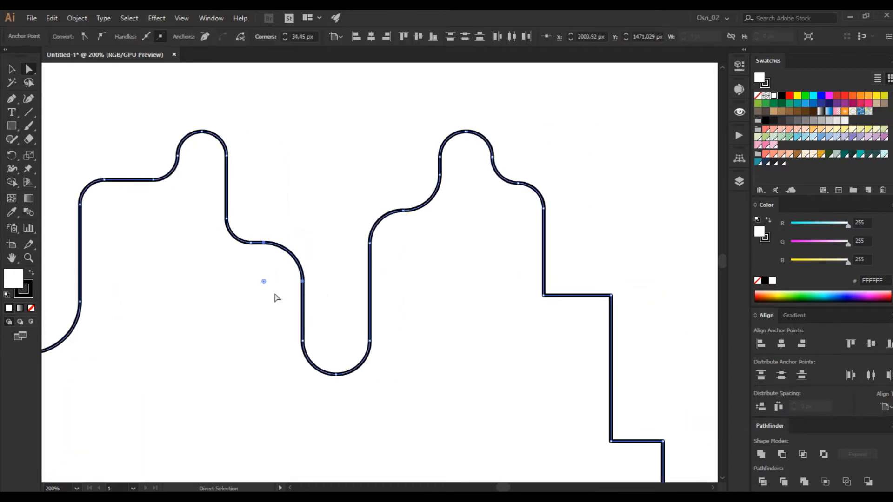
- Round the two step corners between the second peak and the third drip to 29.77 px
scroll(489, 346, right, 5)
drag(335, 339, 505, 261)
drag(389, 287, 455, 233)
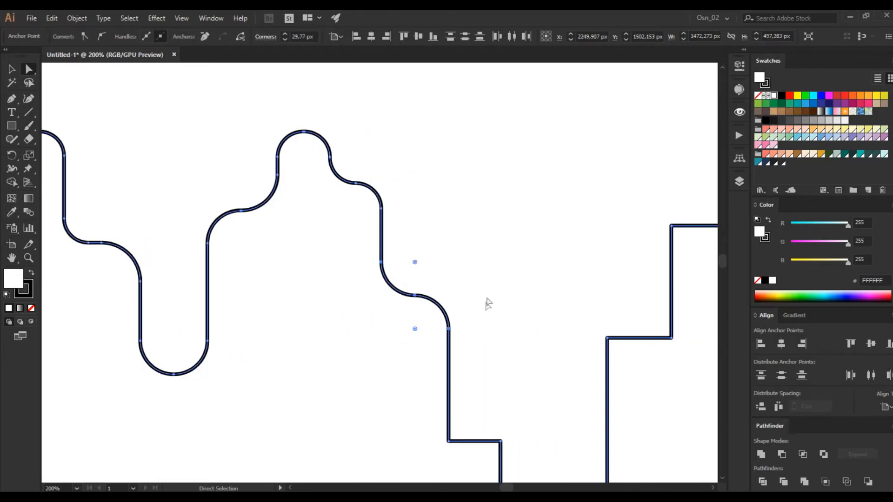
- Round the two step corners beside the third drip and the drip's two bottom corners to 23 px
scroll(476, 320, down, 5)
drag(436, 400, 638, 144)
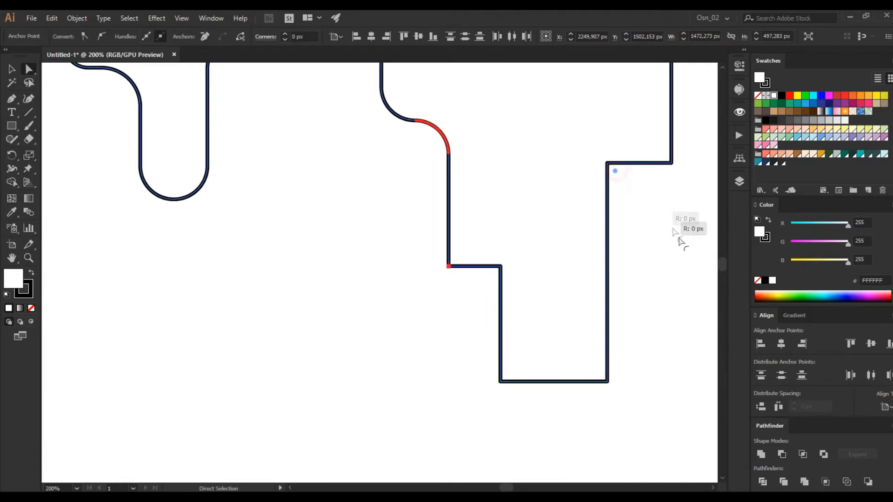
click(640, 191)
drag(642, 398, 423, 236)
drag(457, 259, 517, 136)
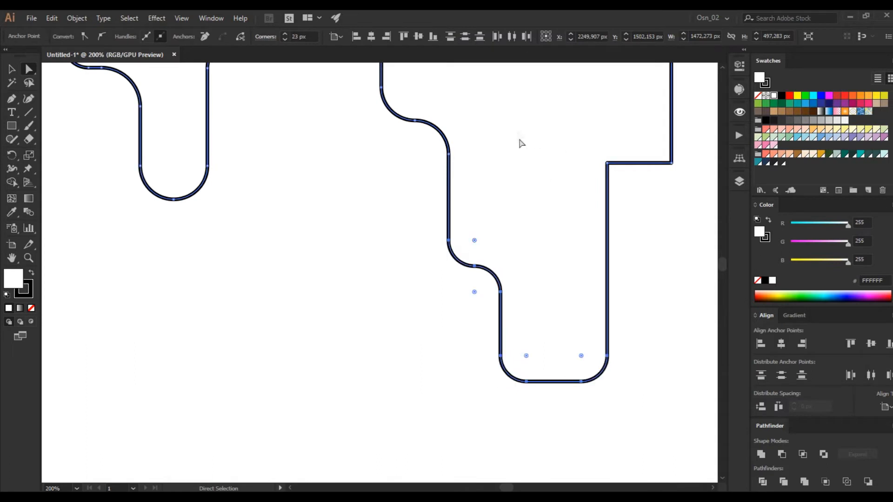
- Round the third drip's two bottom corners fully into a semicircular tip
click(450, 342)
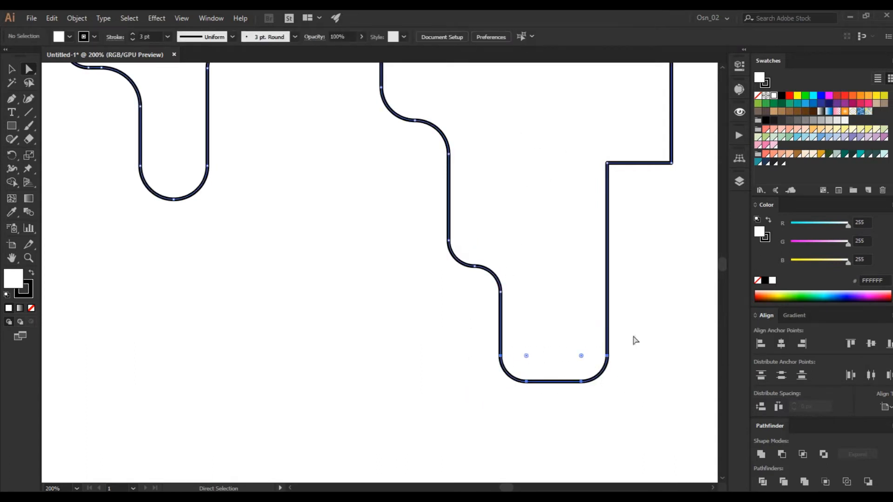
drag(635, 341, 635, 334)
drag(584, 359, 661, 230)
- Try to round the corner above the third drip's right side to 56.83 px
click(608, 165)
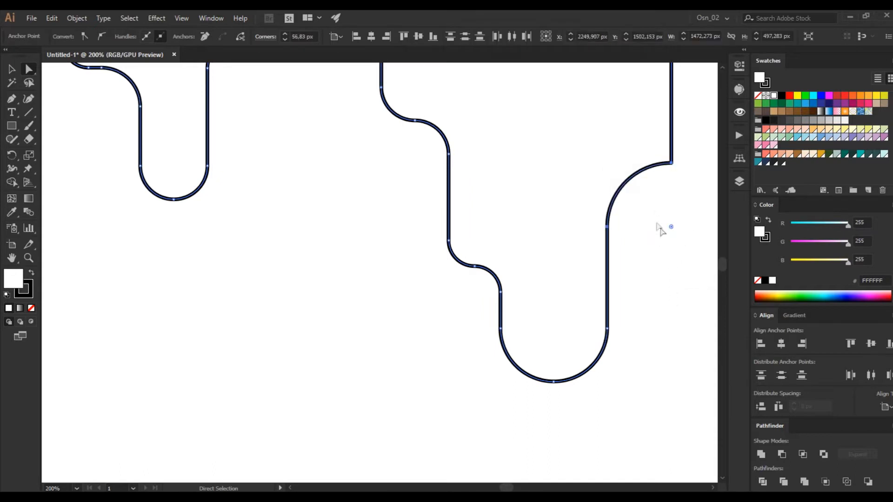
scroll(660, 230, up, 3)
scroll(650, 214, right, 6)
click(483, 244)
key(ctrl+z)
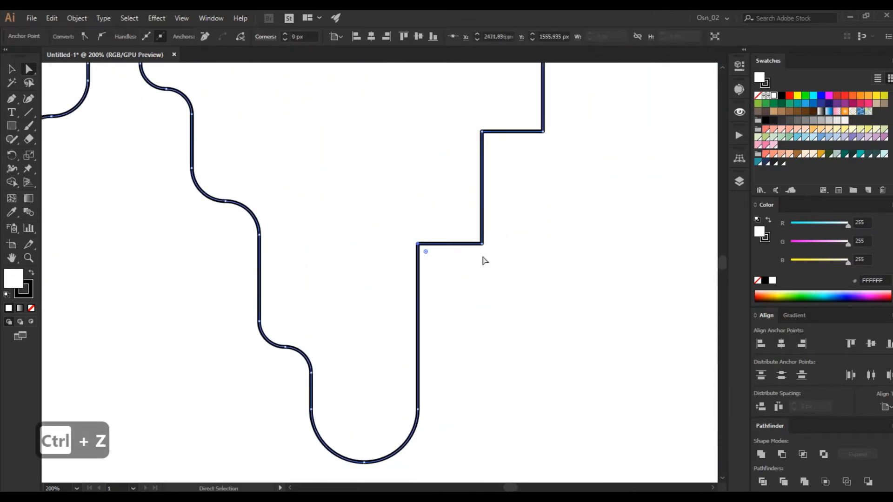
- Round the corner above the third drip's right side to 38.78 px and fully round the inner corner next to it
drag(427, 252, 460, 286)
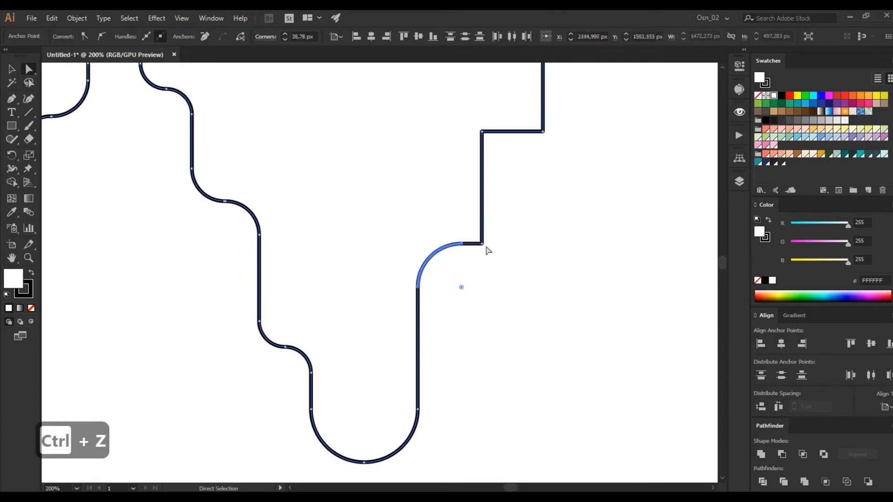
click(482, 242)
drag(473, 236, 441, 161)
- Round the outer and inner corners of the next step up, setting the inner one to 26.69 px
click(483, 134)
drag(493, 142, 555, 185)
scroll(555, 185, up, 5)
click(543, 251)
drag(536, 246, 462, 160)
scroll(605, 199, right, 4)
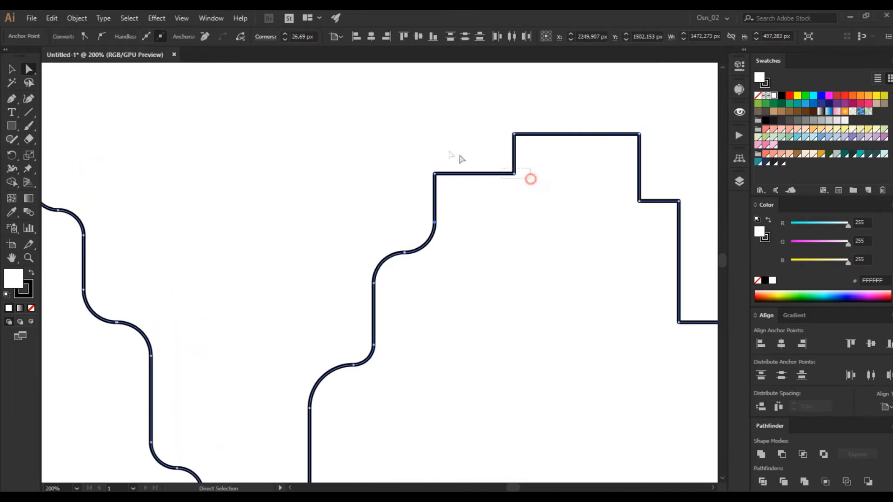
- Round the three corners of the stairs leading up to the flat-topped peak before the fourth drip
drag(421, 137, 425, 134)
drag(519, 146, 524, 144)
scroll(435, 210, right, 3)
click(486, 191)
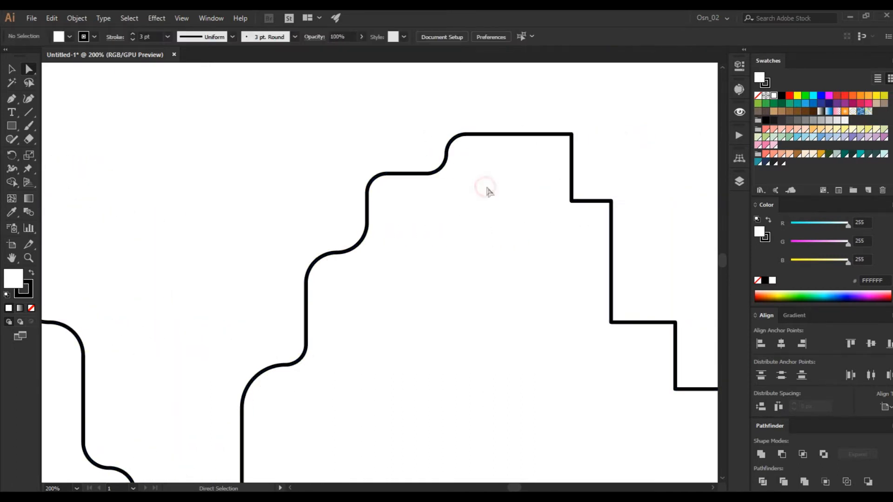
- Round the flat-topped peak's right corner and the inner corner below it, and round the following outer corner to 15.43 px
scroll(493, 195, right, 2)
drag(522, 222, 549, 129)
drag(538, 194, 547, 236)
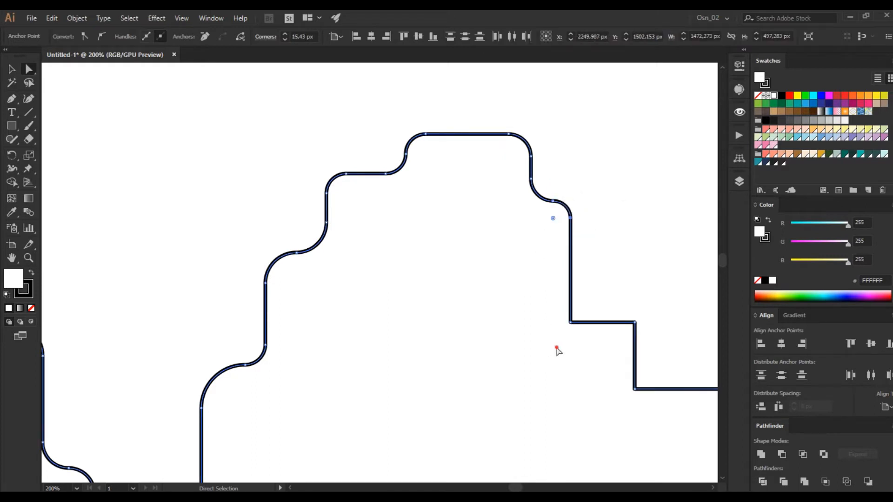
- Round the two step corners left of the fourth drip and the drip's bottom corners
drag(627, 331, 574, 400)
scroll(566, 383, down, 3)
scroll(516, 349, right, 4)
drag(618, 270, 525, 209)
scroll(582, 223, up, 3)
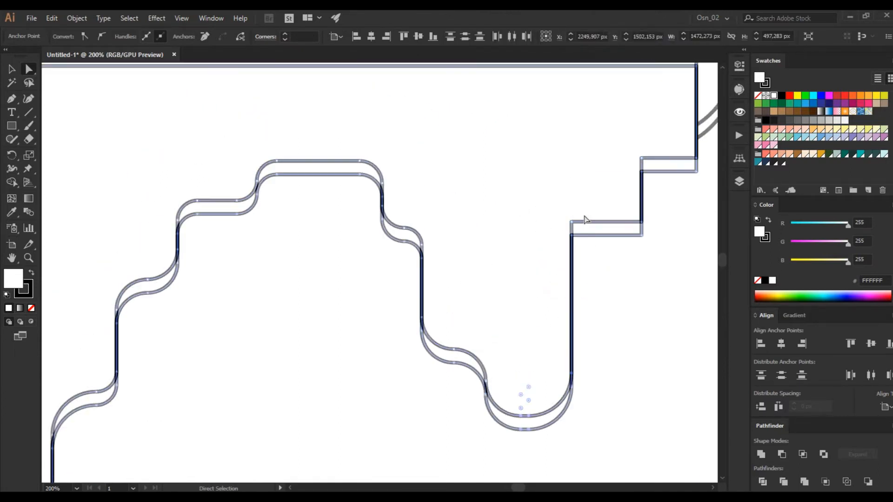
- Round the corner above the fourth drip's right side to 22.91 px and the adjacent inner corner to 29.1 px
scroll(584, 219, right, 4)
click(518, 237)
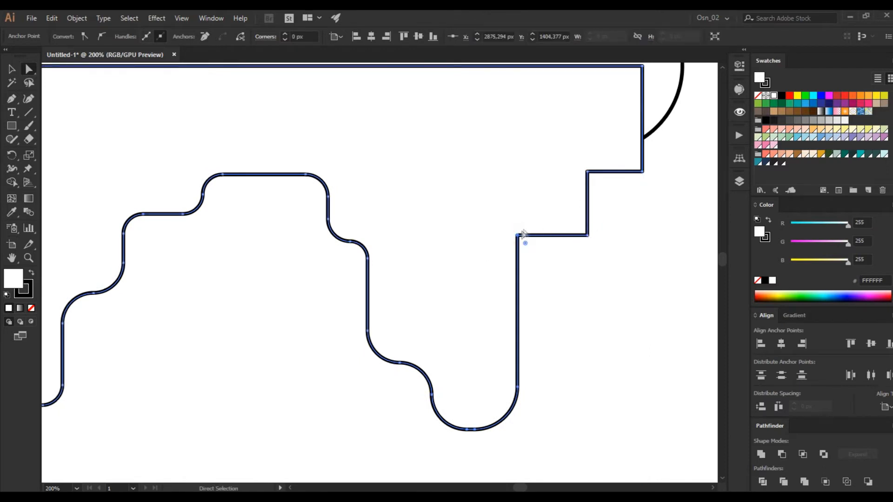
drag(525, 243, 542, 267)
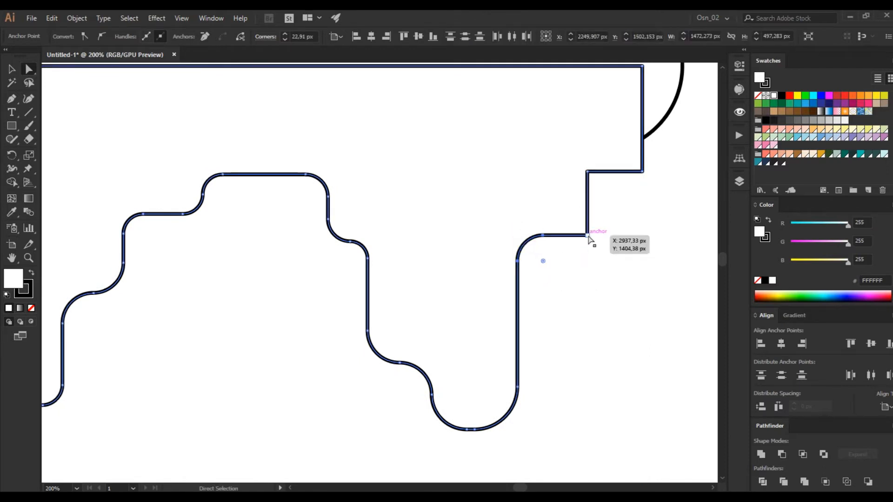
click(588, 235)
drag(584, 229, 559, 205)
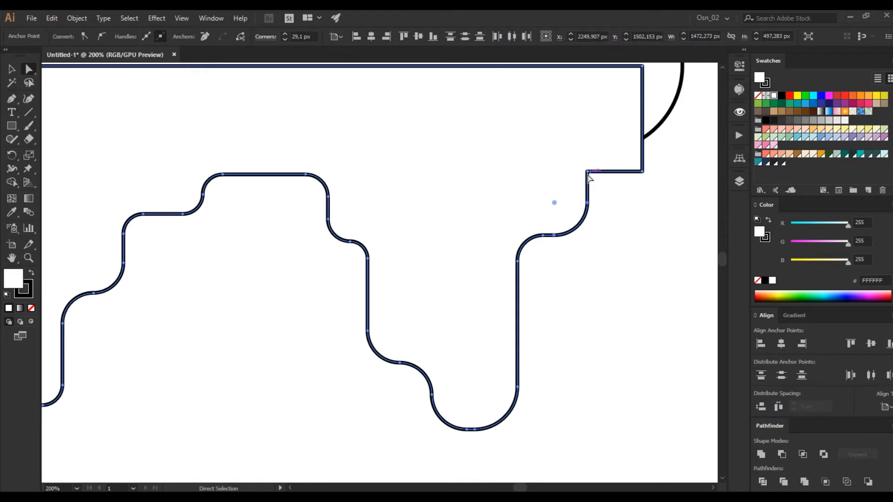
- Round the last step's outer corner and round the lower corner at the shape's right end to 20.98 px
click(587, 173)
drag(598, 185, 618, 203)
click(642, 173)
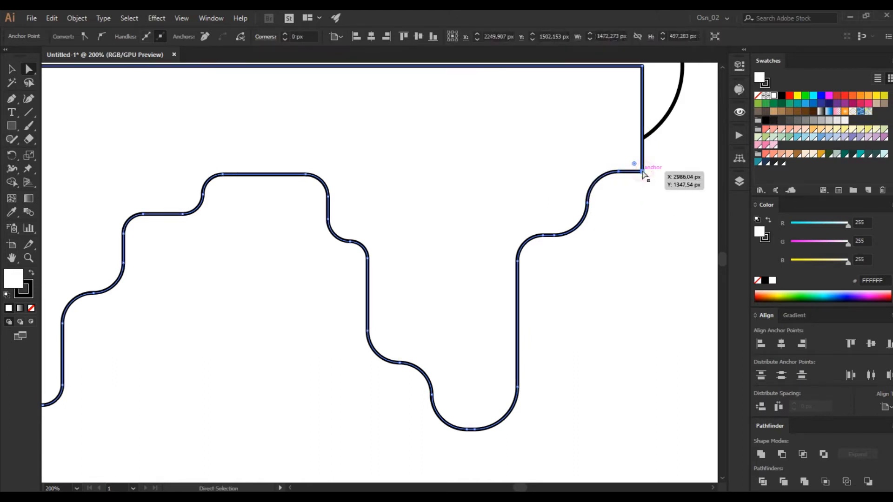
drag(636, 167, 617, 147)
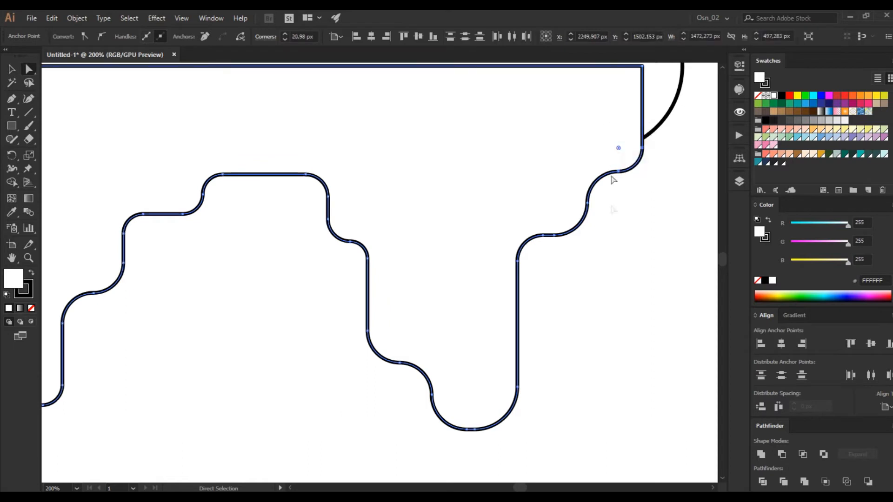
scroll(438, 307, down, 1)
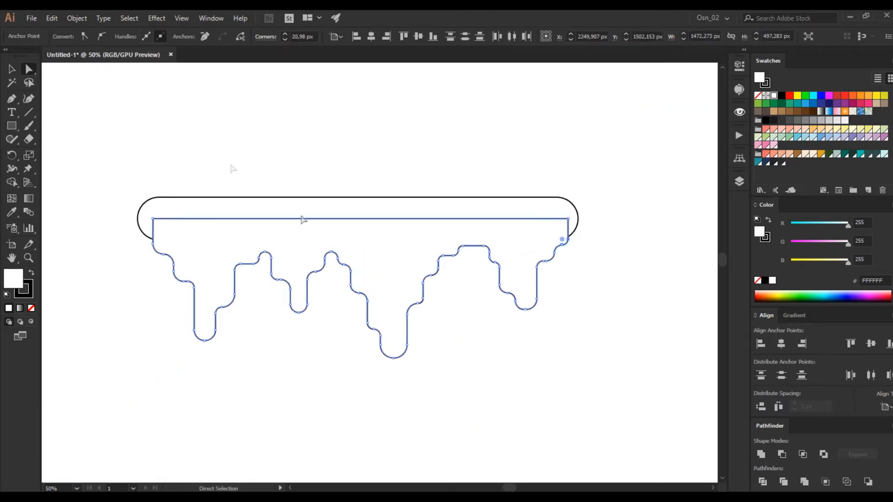
- Resize the drip shape to about 1563 × 528 px to match the width of the pill-shaped bar
click(11, 72)
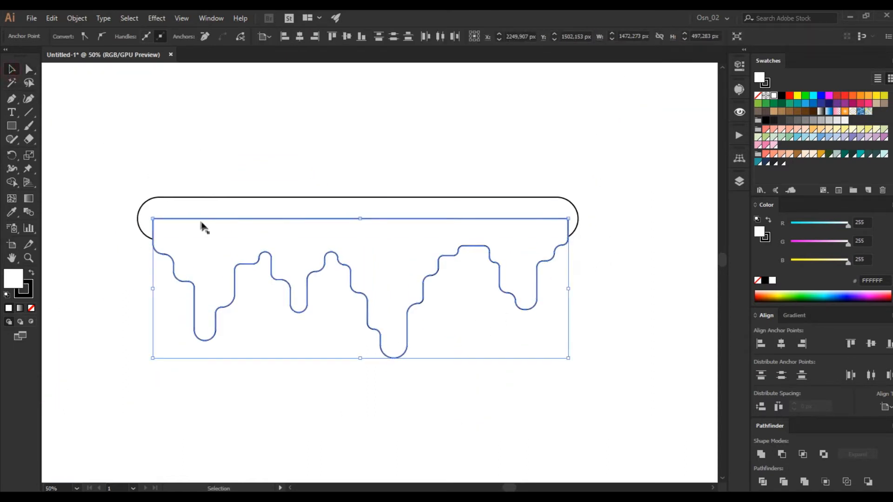
drag(197, 220, 181, 219)
drag(553, 357, 593, 367)
click(610, 190)
scroll(608, 187, left, 1)
drag(609, 184, 548, 238)
scroll(484, 230, left, 2)
- Delete the pill-shaped bar behind the drip shape
click(347, 114)
click(338, 199)
key(Delete)
- Try to round the drip shape's two top corners to 77.56 px
click(29, 69)
drag(166, 199, 564, 241)
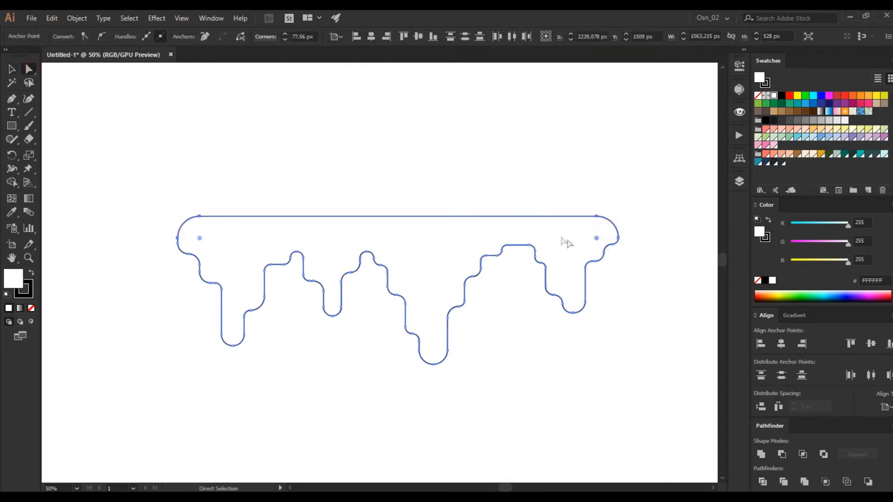
key(v)
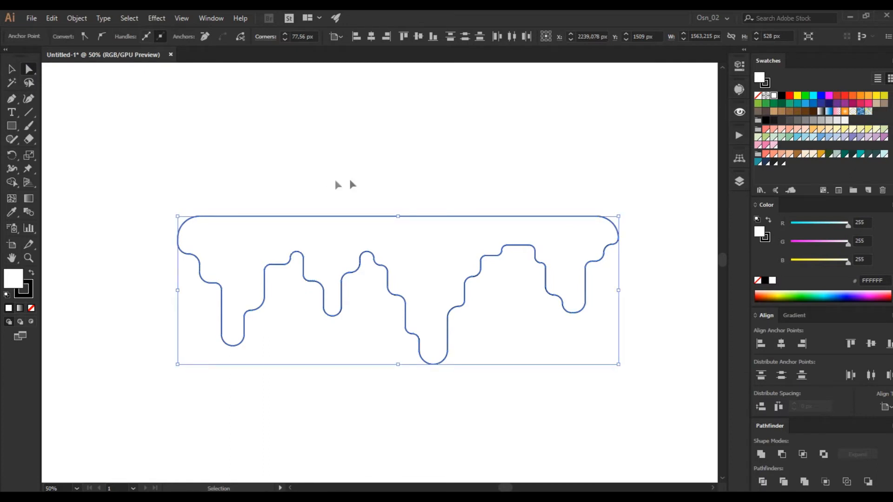
key(ctrl+z)
- Round the drip shape's two top corners to 56.84 px and deselect it
key(a)
drag(610, 225, 599, 235)
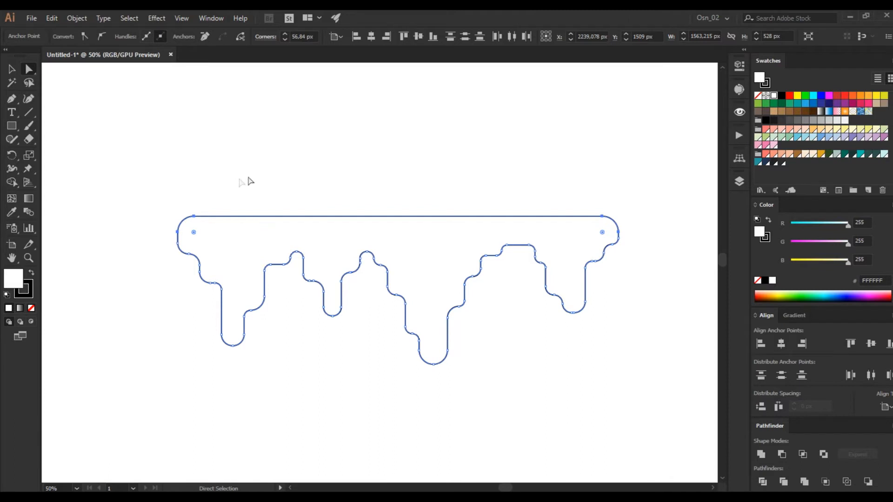
click(13, 71)
click(347, 156)
- Fill the drip shape with light blue (R=161 G=219 B=231)
drag(327, 196, 341, 225)
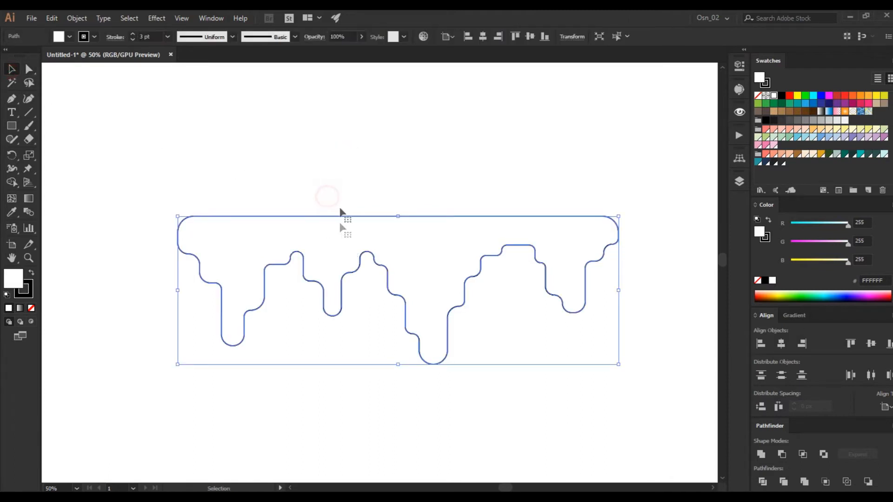
click(799, 137)
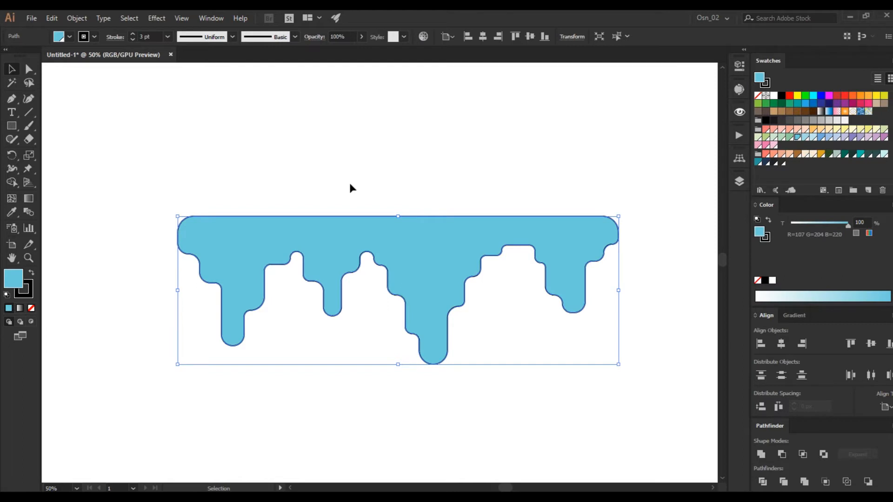
click(805, 138)
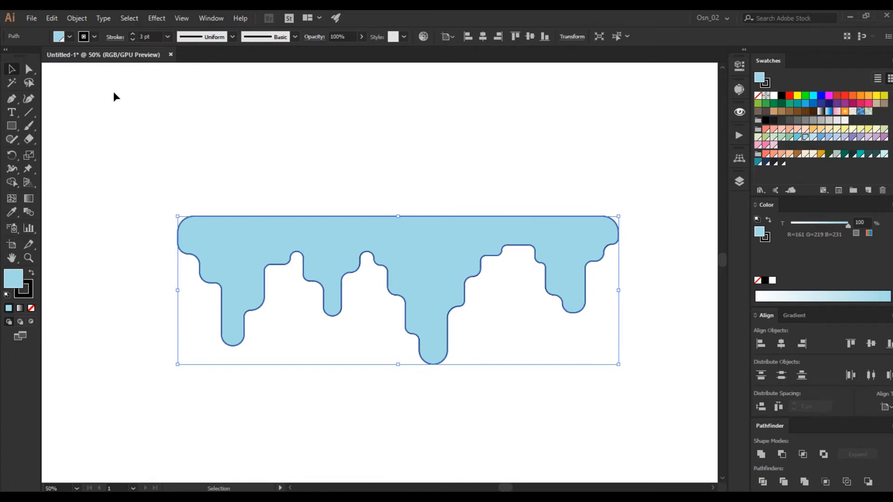
click(123, 144)
- Draw a wavy curve across the drip shape from its upper left to its right end with the Curvature tool
click(29, 99)
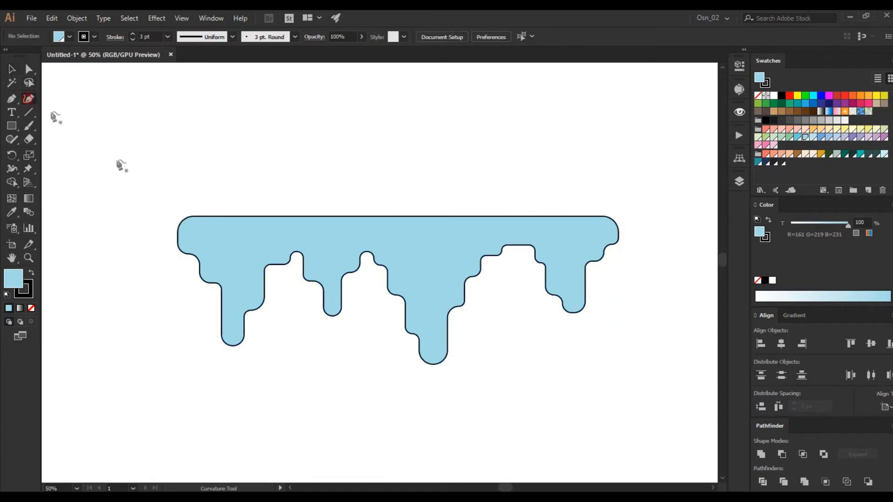
click(168, 203)
click(238, 243)
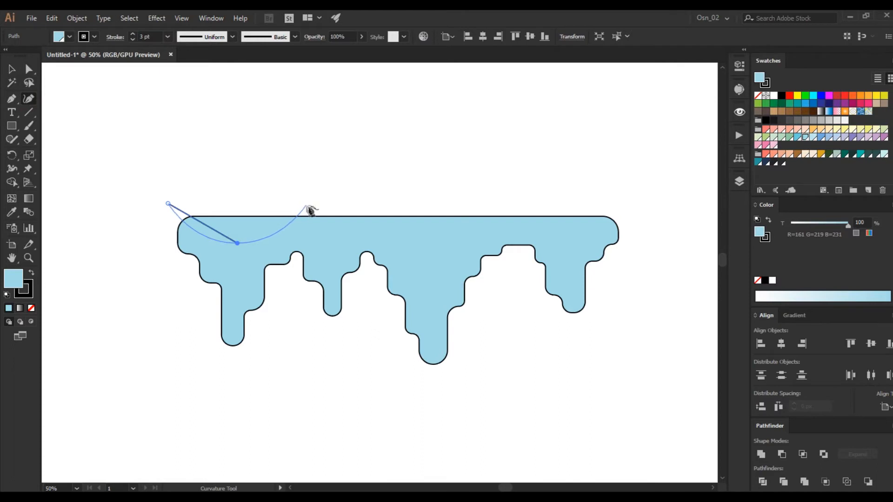
click(318, 227)
click(366, 280)
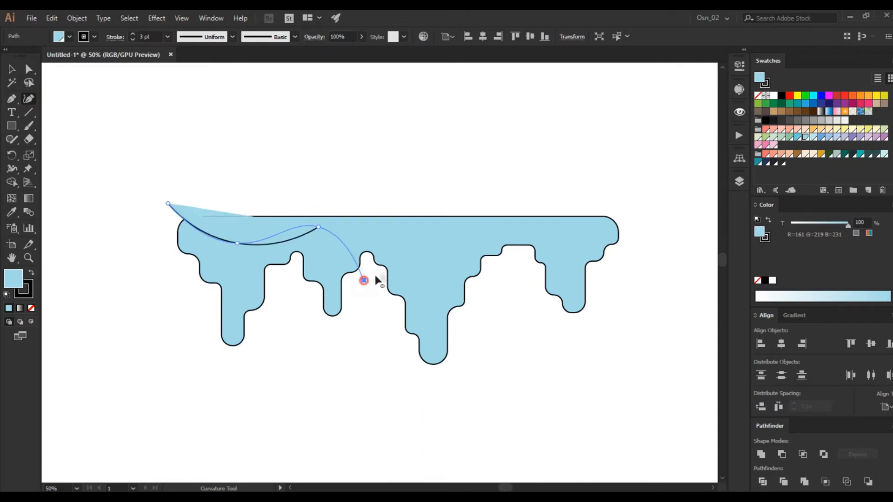
click(444, 242)
click(519, 263)
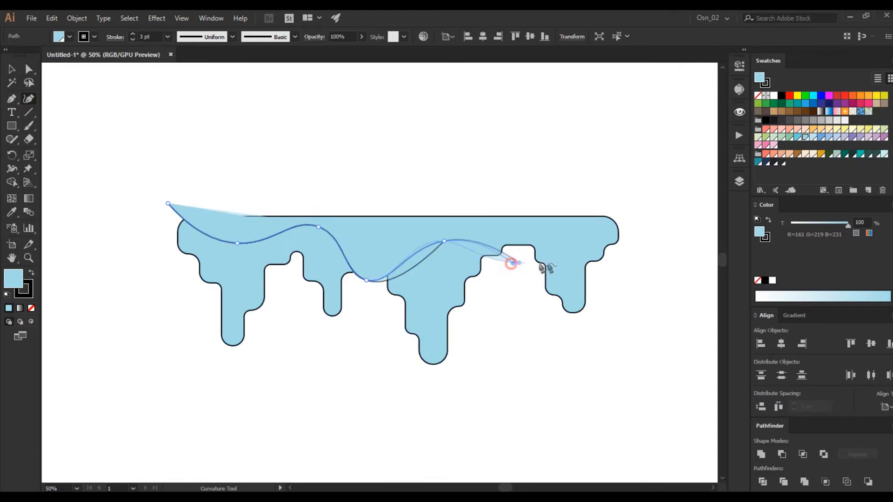
click(589, 228)
click(623, 244)
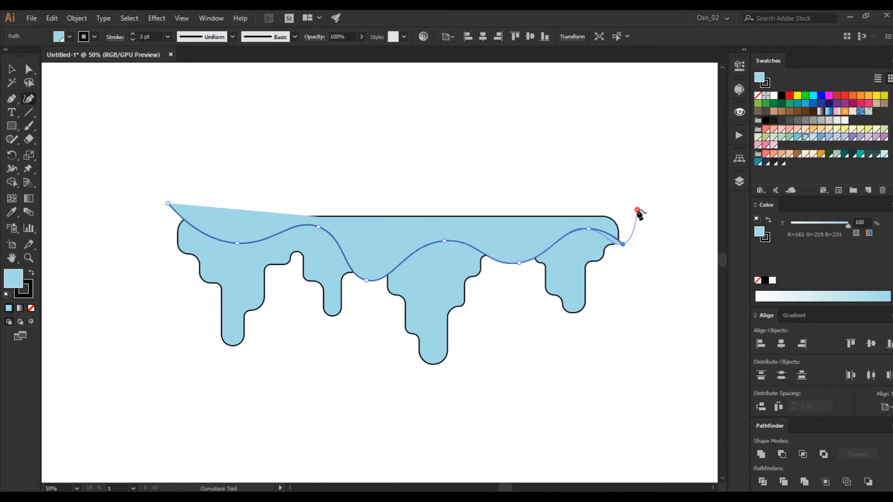
- Continue the wavy curve around the right end and above the drip shape, closing it at its starting point
click(638, 210)
click(429, 188)
click(129, 190)
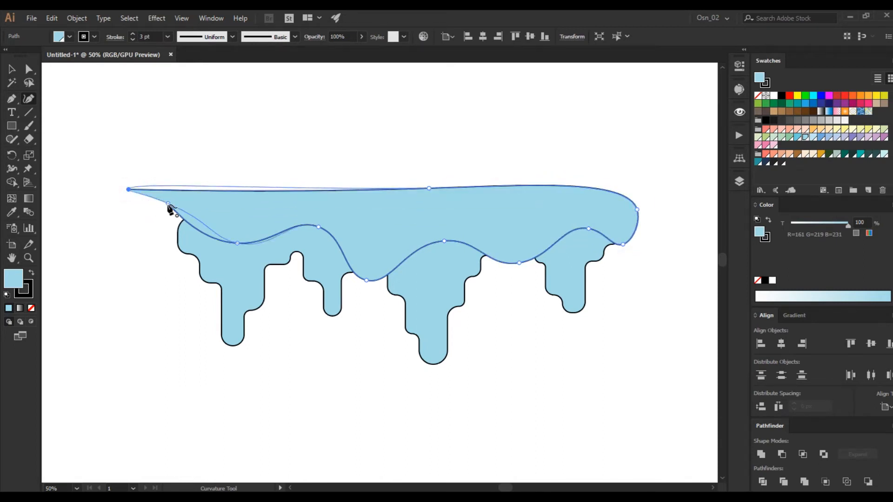
click(169, 205)
- Fill the wavy shape with the darker blue (R=107 G=204 B=220) and deselect it
click(12, 70)
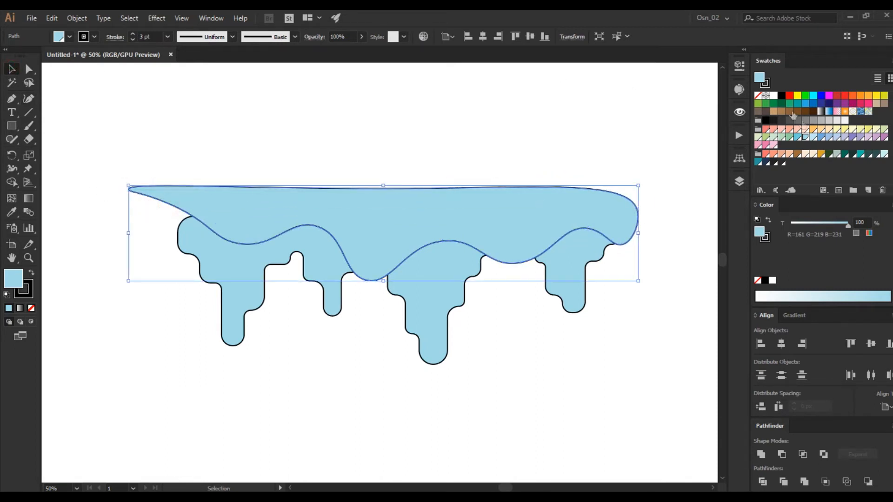
click(805, 139)
click(399, 113)
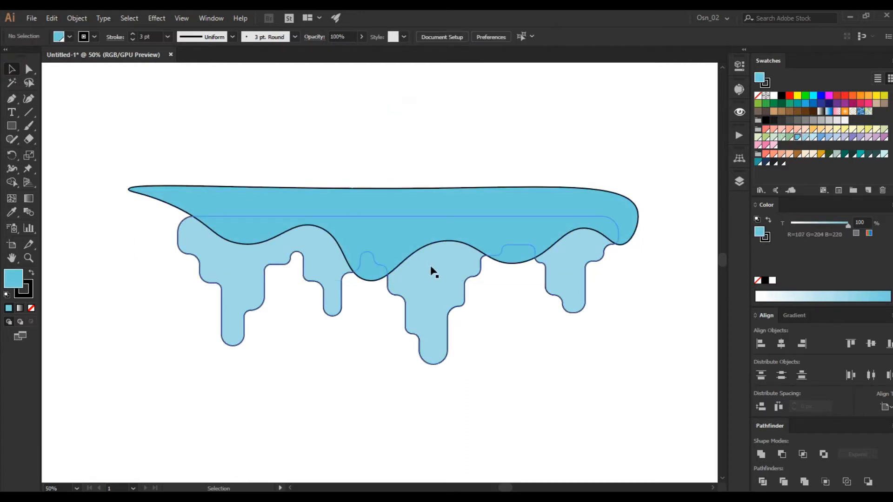
- Remove the wavy shape's overhang above and beside the drip shape with the Shape Builder, and select the light blue drip shape
drag(288, 352, 417, 159)
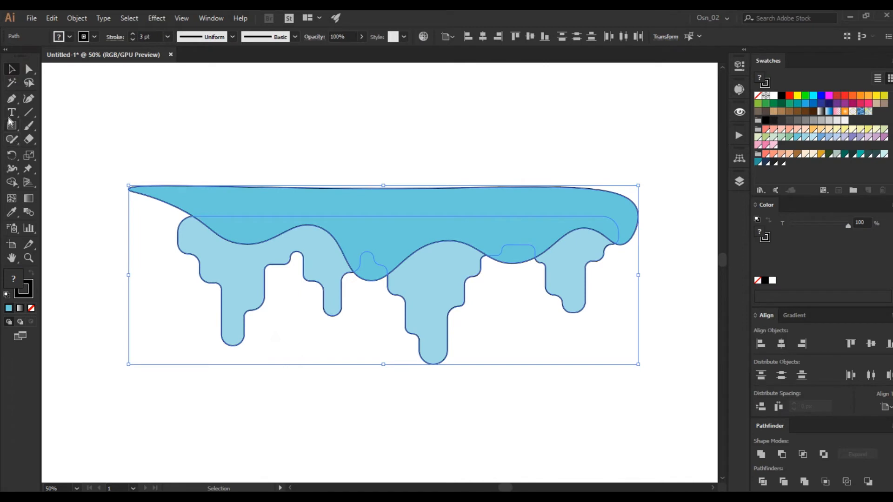
click(11, 182)
alt+click(246, 204)
click(12, 70)
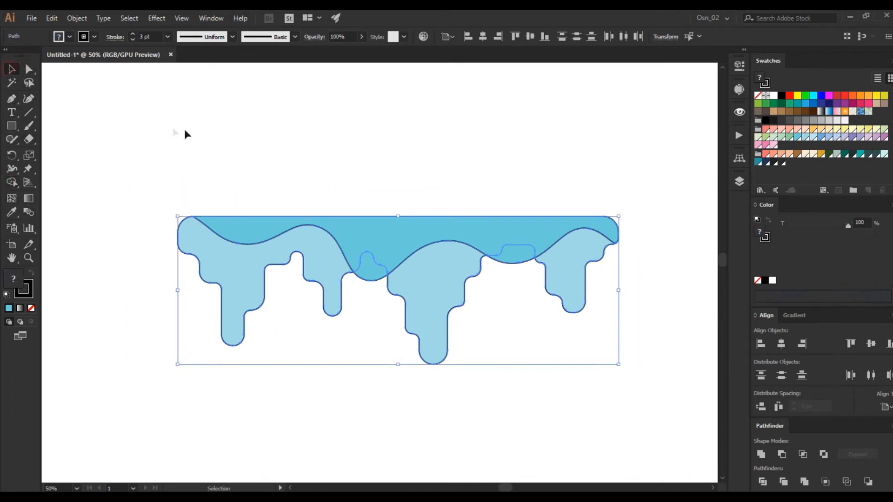
click(185, 131)
click(230, 278)
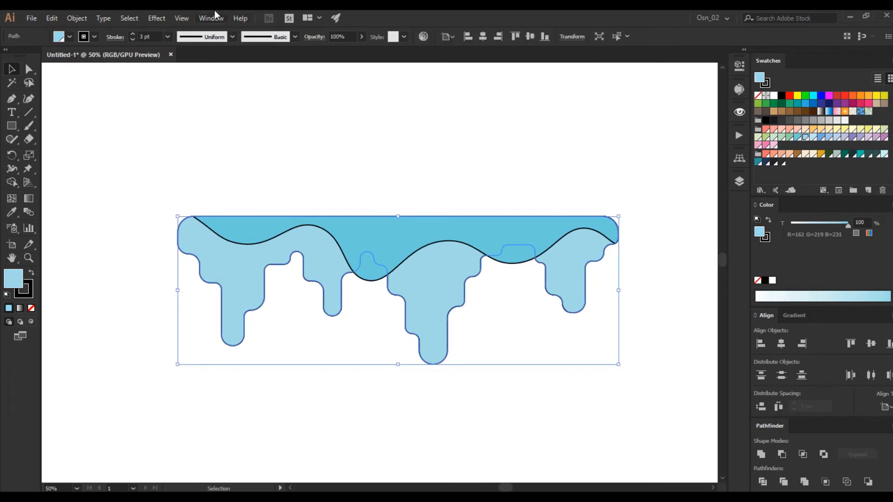
- Offset the light blue drip shape's path inward by -49 px with miter joins, using the preview
click(77, 19)
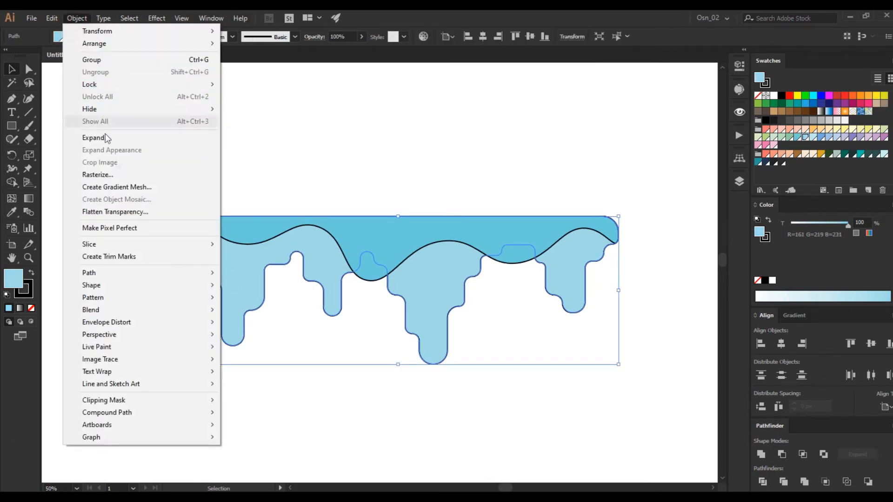
mouse_move(178, 278)
click(279, 315)
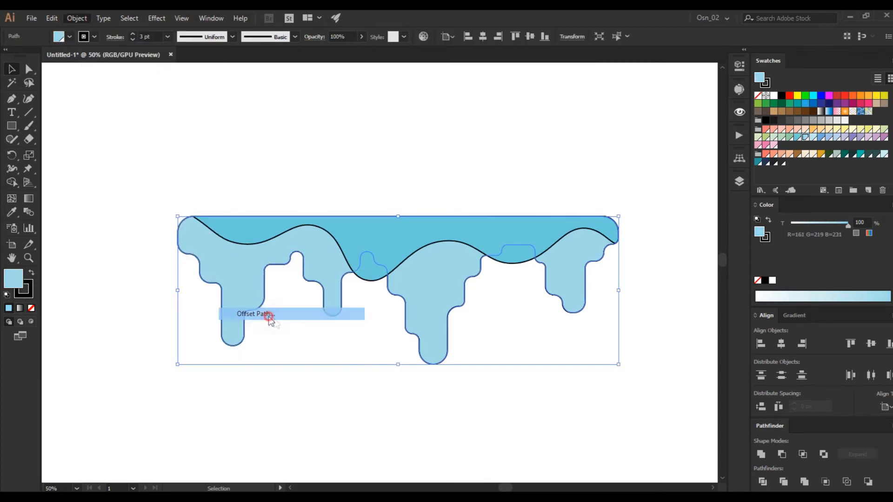
click(587, 230)
click(639, 170)
scroll(639, 169, down, 20)
scroll(639, 169, down, 20)
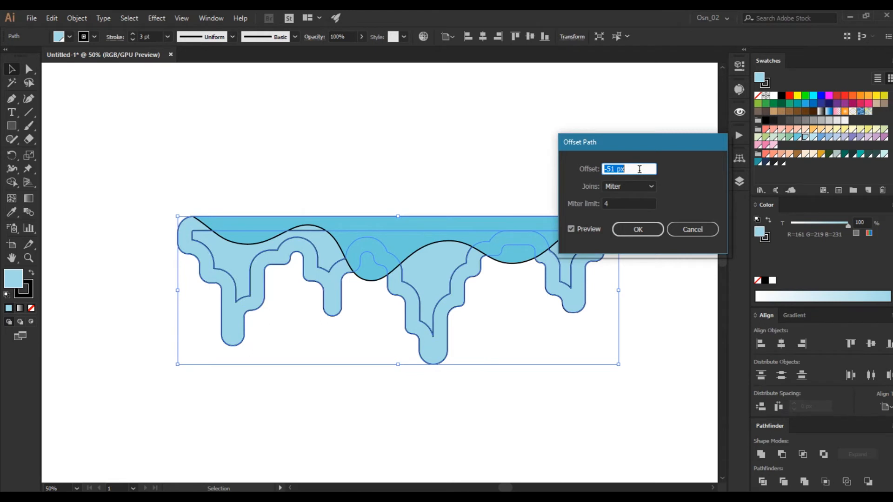
scroll(640, 169, up, 2)
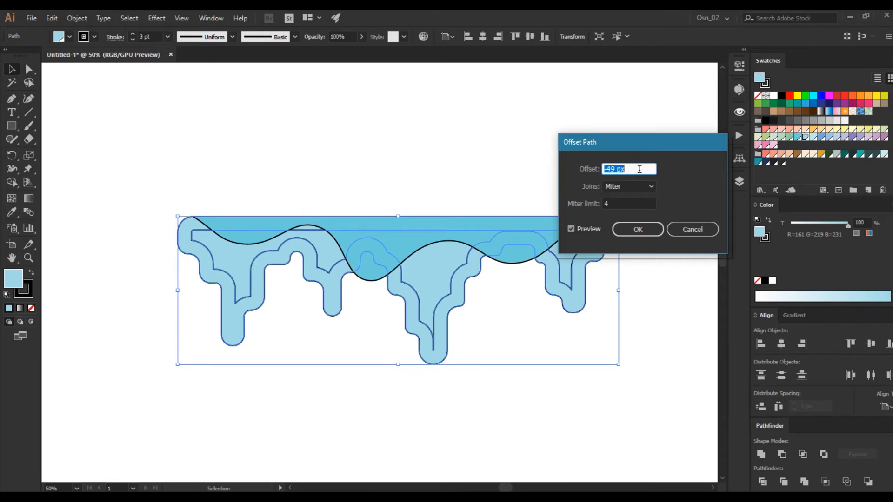
click(639, 229)
click(377, 191)
drag(380, 234, 375, 162)
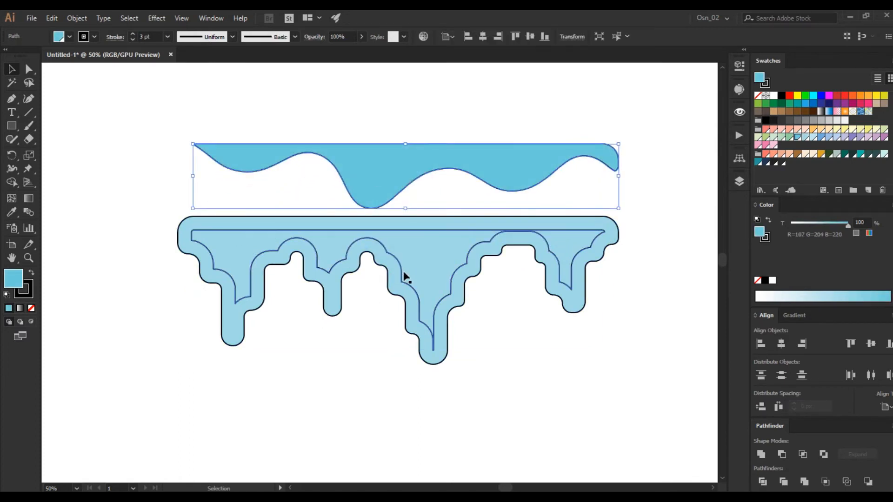
key(ctrl+z)
key(ctrl+z)
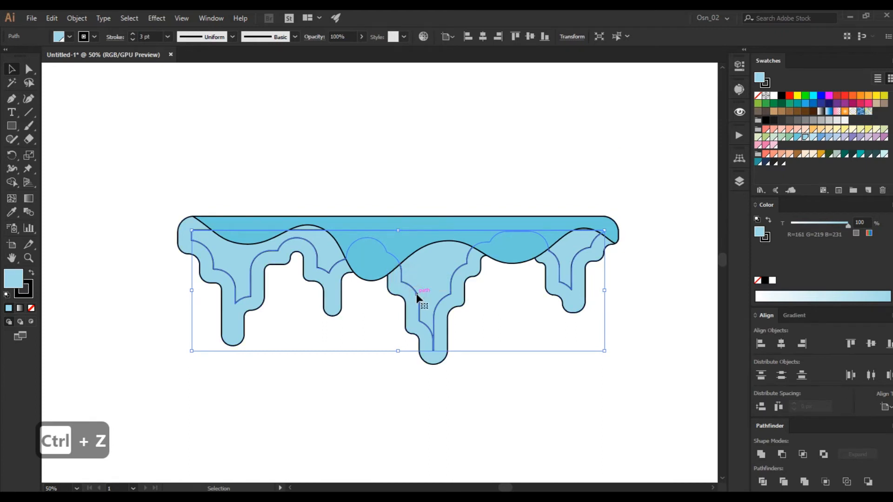
- Bring the inner offset shape to the front and remove the stroke from it and the darker wavy shape
key(ctrl+shift+bracketright)
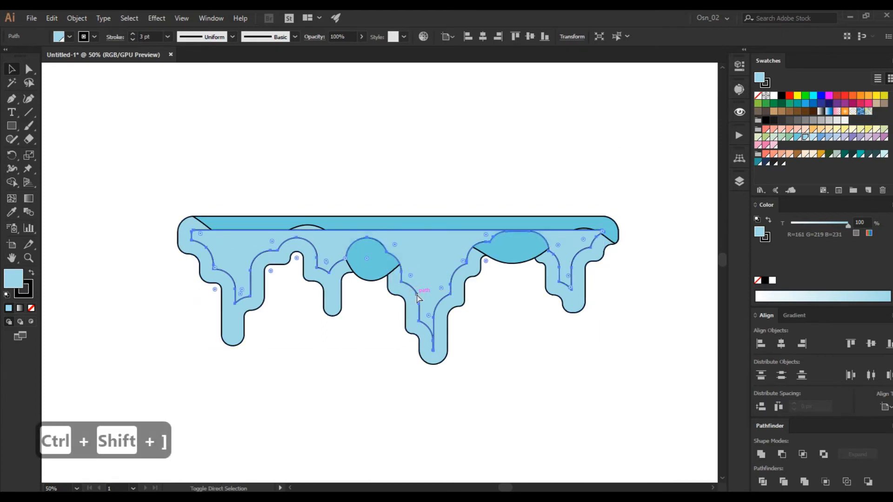
shift+click(351, 224)
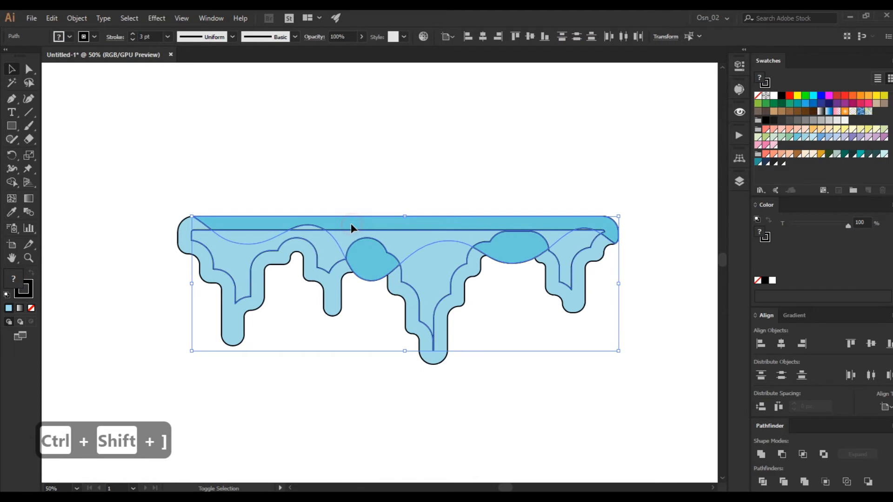
click(29, 296)
click(31, 309)
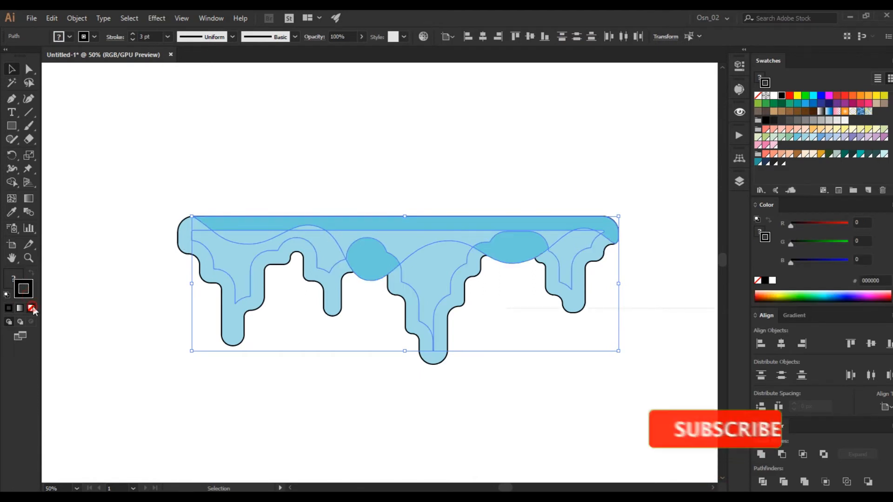
click(15, 280)
click(382, 174)
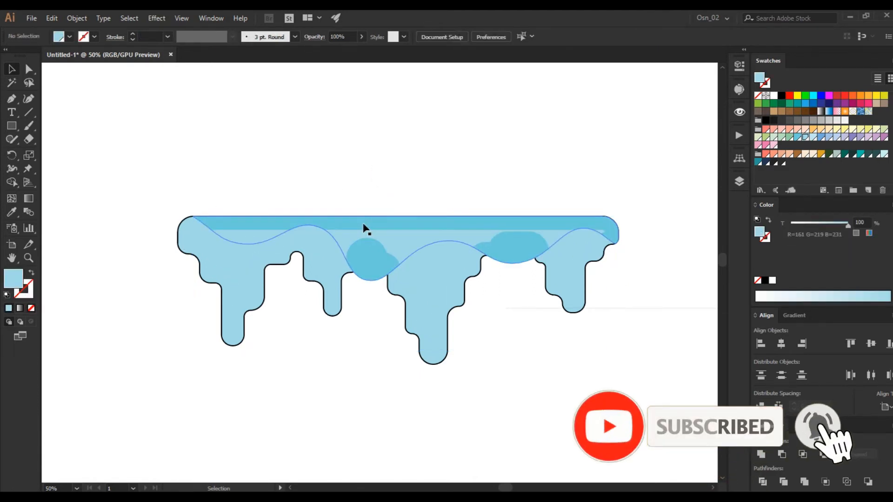
- Fill the inner offset shape with the paler blue (R=192 G=230 B=239) and deselect it
click(237, 259)
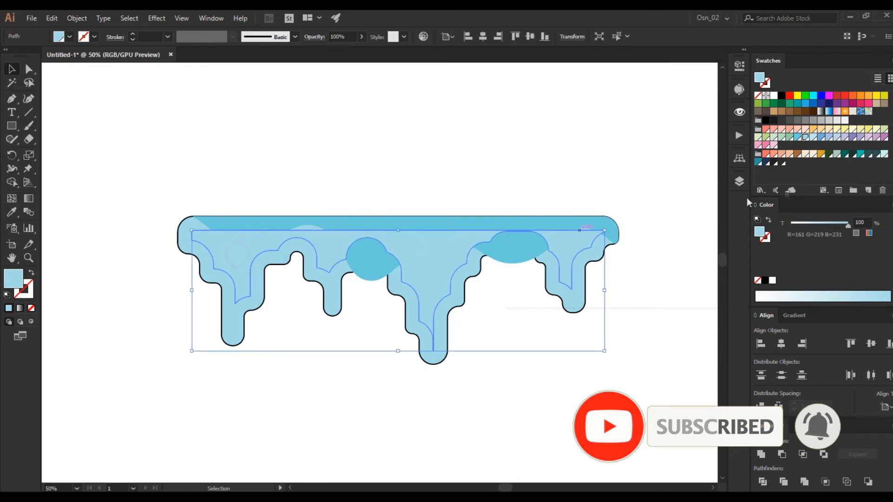
click(813, 138)
click(451, 158)
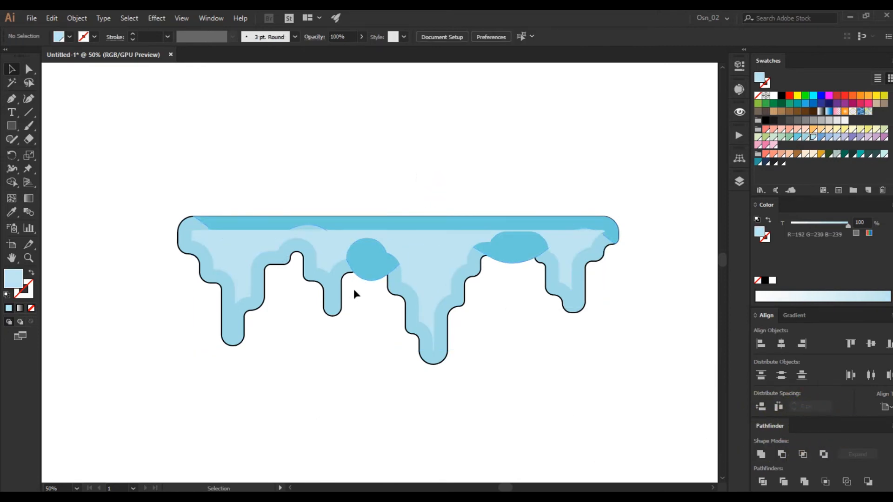
- Remove the darker wave's overhang in the gaps between the drips with the Shape Builder and deselect the artwork
key(ctrl+a)
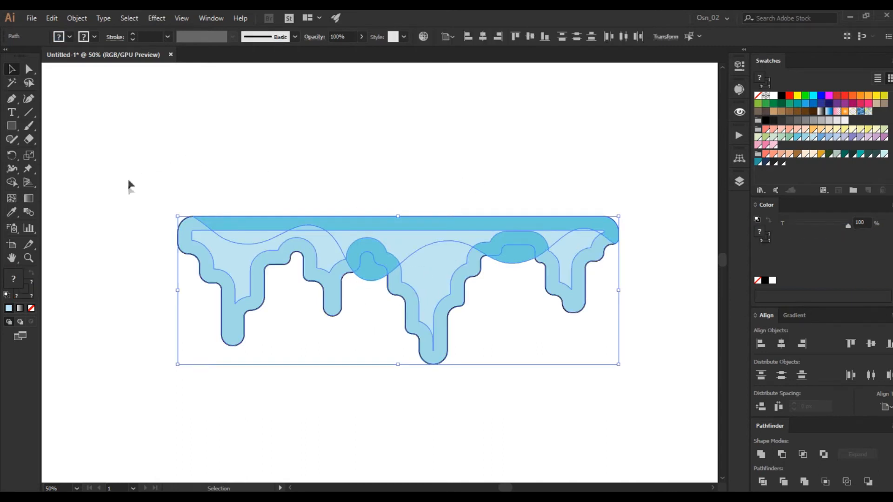
click(12, 183)
alt+click(365, 274)
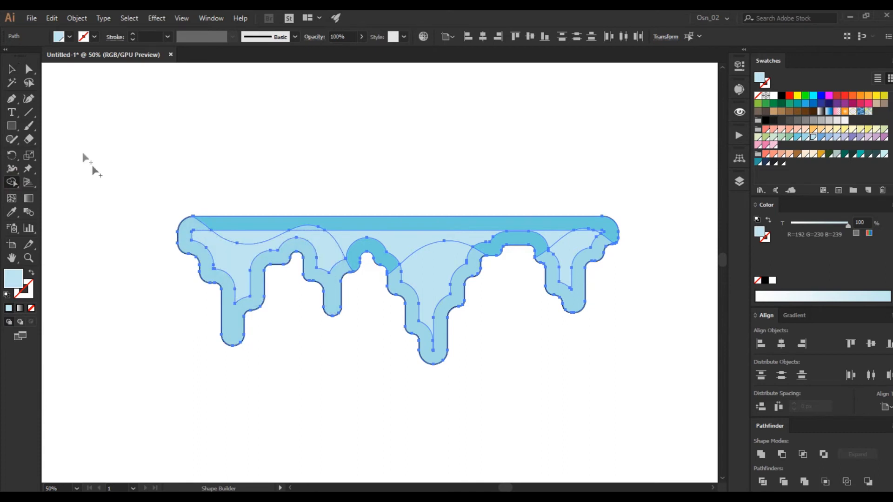
click(12, 69)
click(167, 126)
- Move the whole drip artwork to the upper left area of the artboard
scroll(294, 176, down, 3)
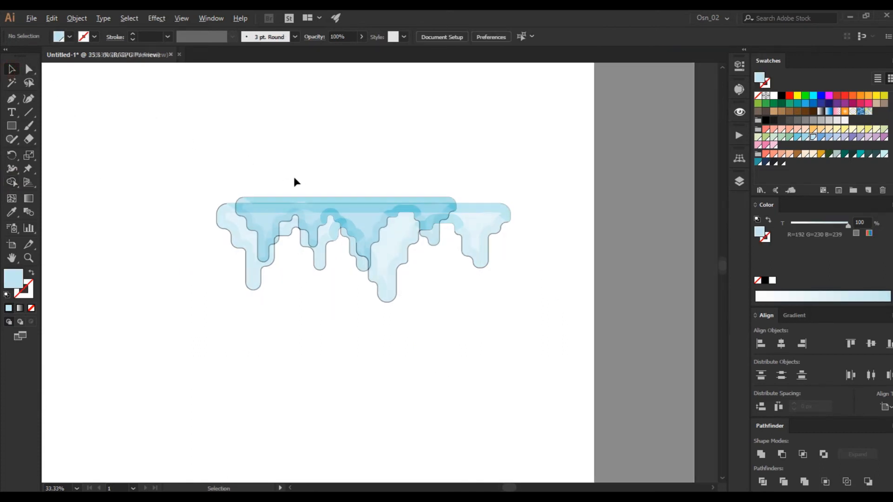
scroll(283, 179, left, 2)
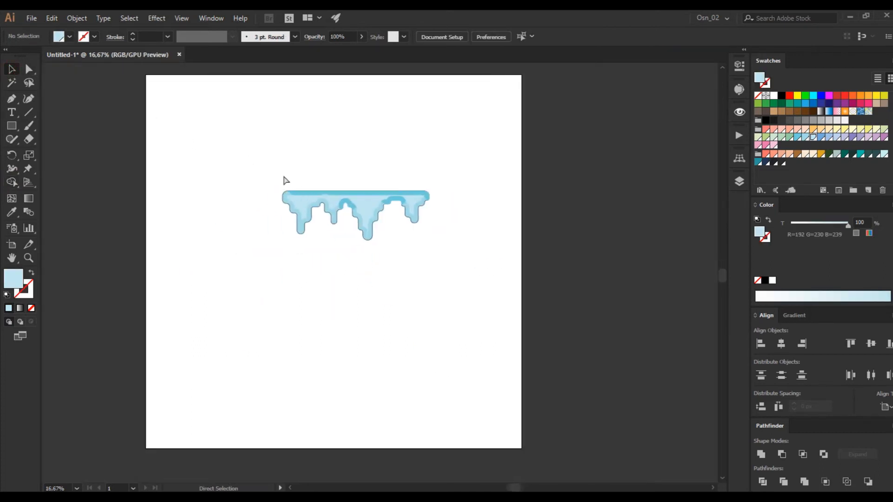
drag(250, 171, 452, 224)
drag(369, 202, 276, 158)
click(356, 237)
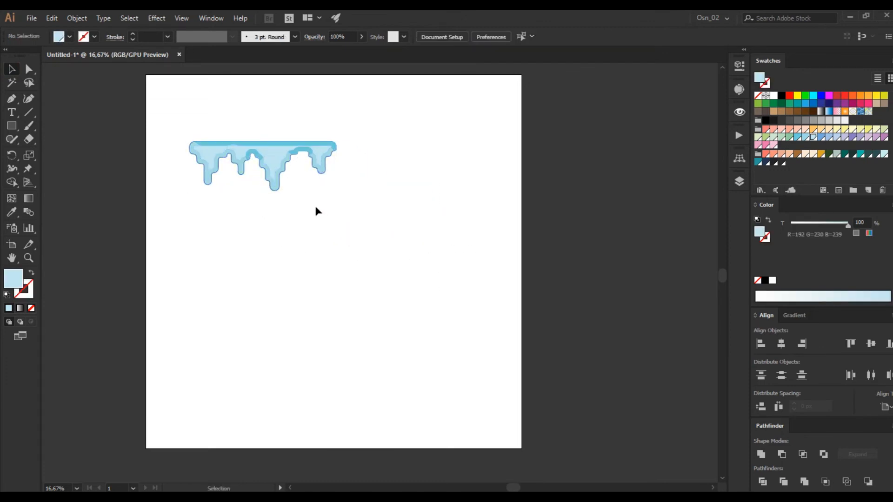
- Enlarge the drip artwork slightly and place a copy of it below the original
scroll(315, 209, up, 2)
scroll(317, 210, left, 2)
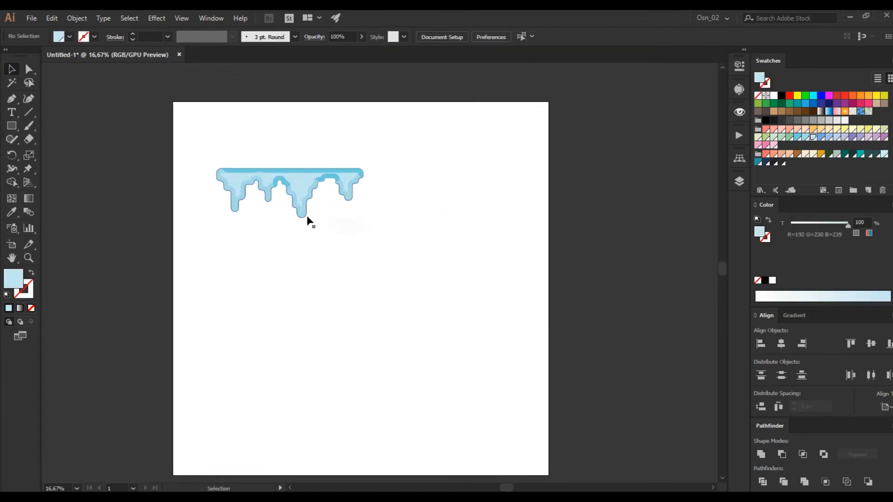
drag(200, 163, 380, 224)
drag(315, 183, 330, 295)
- Reflect the drip copy across the vertical axis
right_click(330, 295)
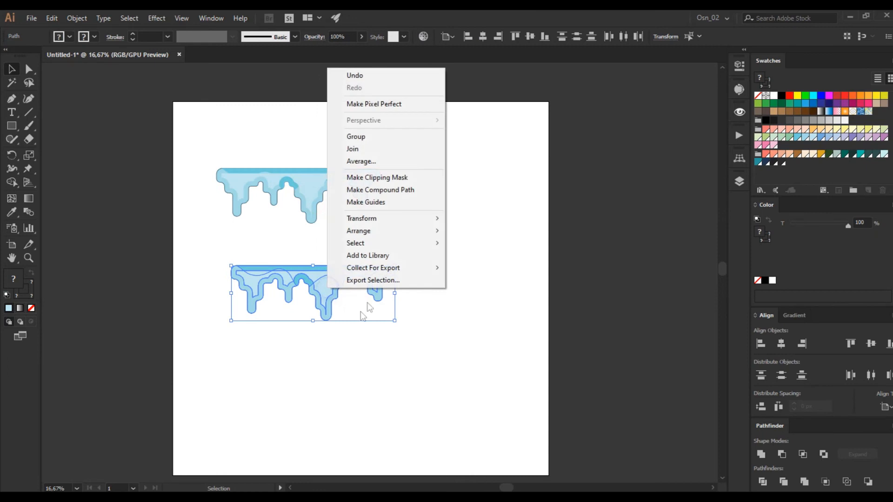
mouse_move(433, 223)
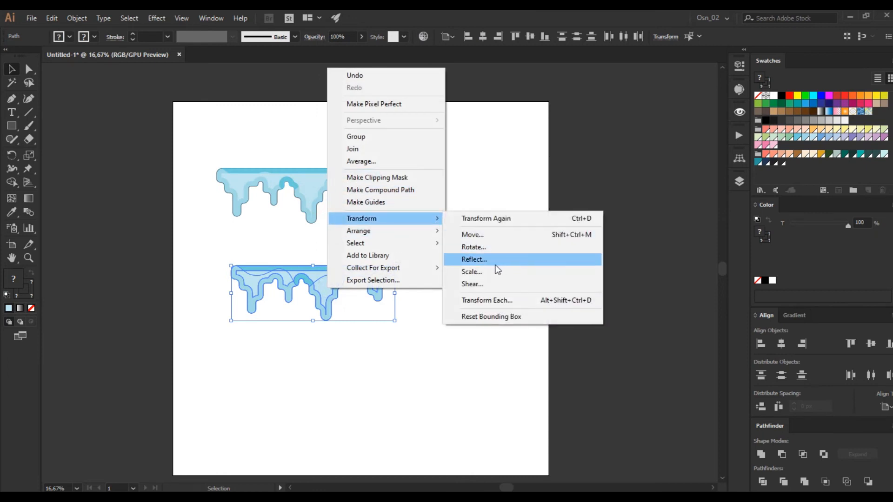
click(495, 261)
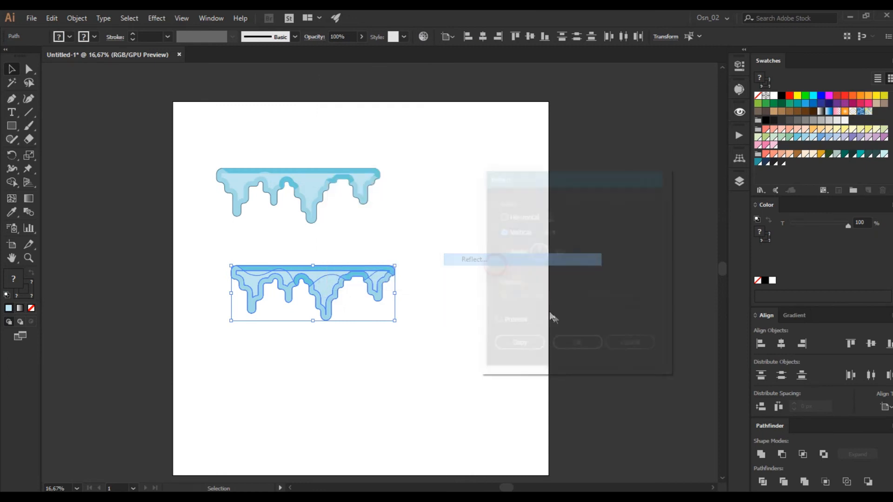
click(516, 322)
click(577, 345)
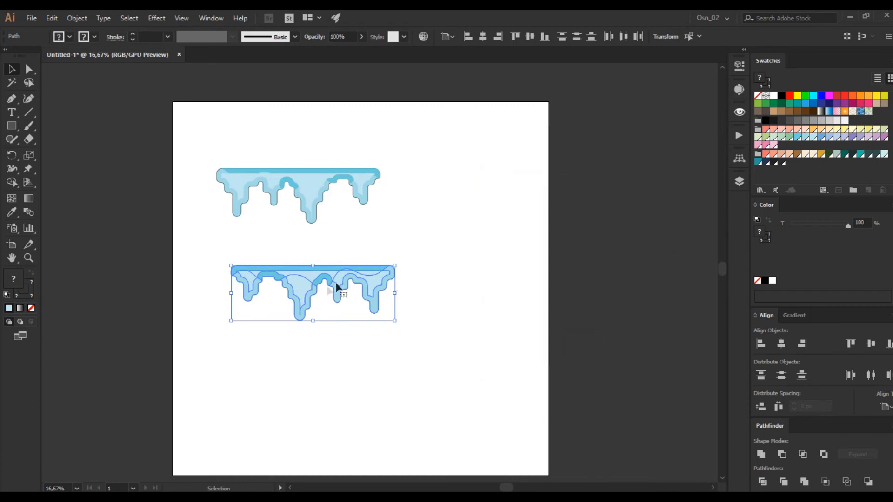
- Scale the mirrored copy down and place it against the original drip's right end, with their top edges aligned
drag(397, 322, 330, 299)
drag(278, 274, 414, 190)
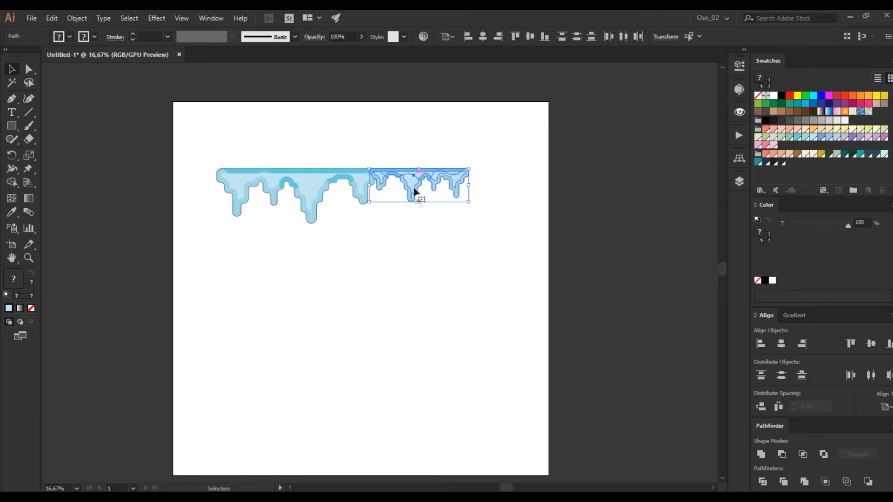
click(415, 213)
click(426, 261)
- Copy the small mirrored drip below the row, enlarge the copy, and position it under the large drip
scroll(427, 261, up, 1)
scroll(426, 261, left, 1)
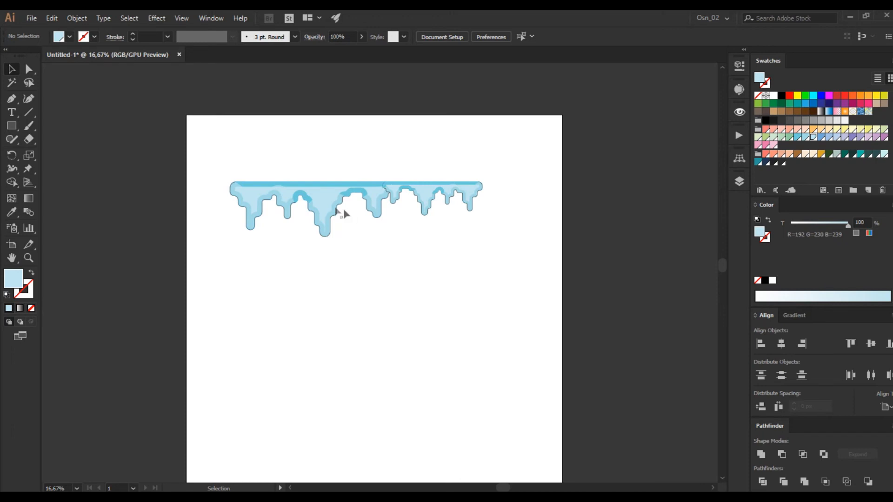
drag(471, 234, 482, 244)
drag(455, 190, 349, 274)
drag(378, 300, 441, 343)
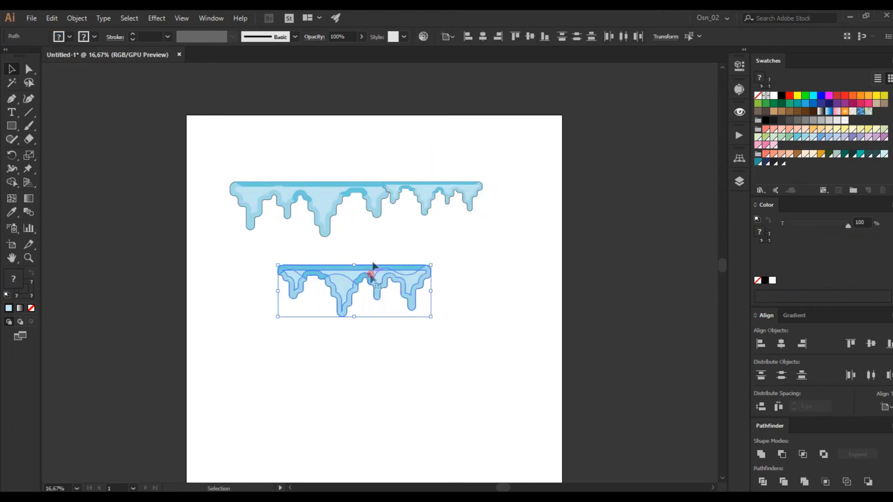
drag(398, 284, 405, 259)
click(432, 340)
- Bring the lower drip's darker wavy shape to the front and deselect it
scroll(333, 255, up, 3)
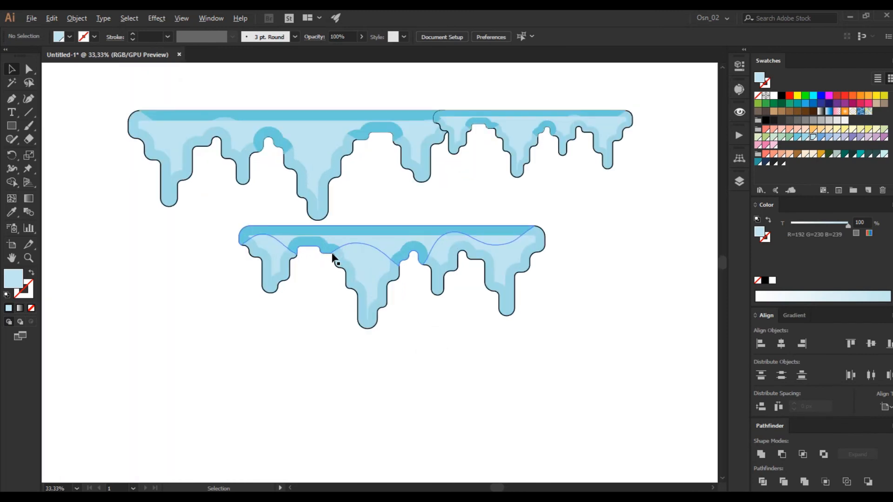
click(471, 346)
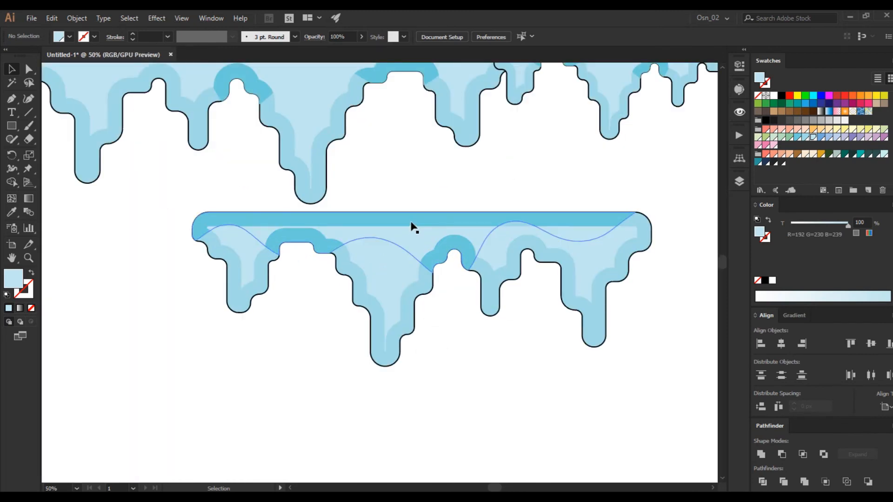
click(411, 228)
key(ctrl+shift+bracketright)
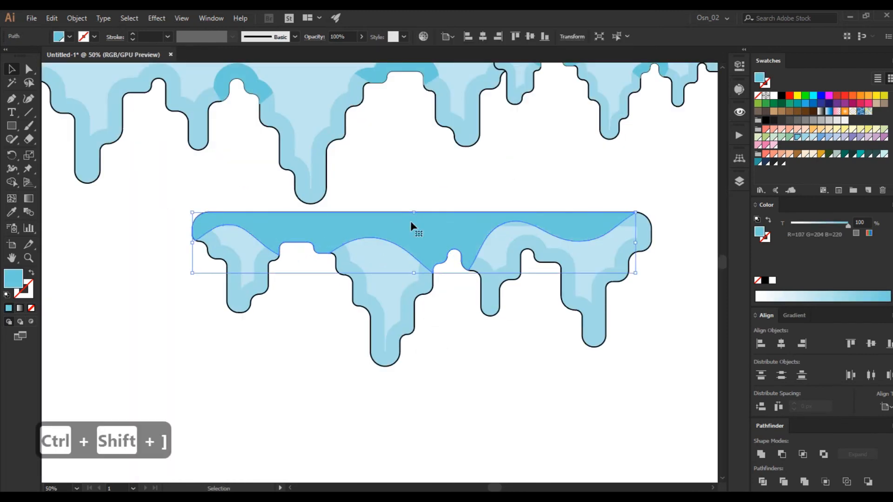
click(480, 337)
- Fill the lower drip's wavy shape with white and set its opacity to 50%
scroll(479, 336, down, 2)
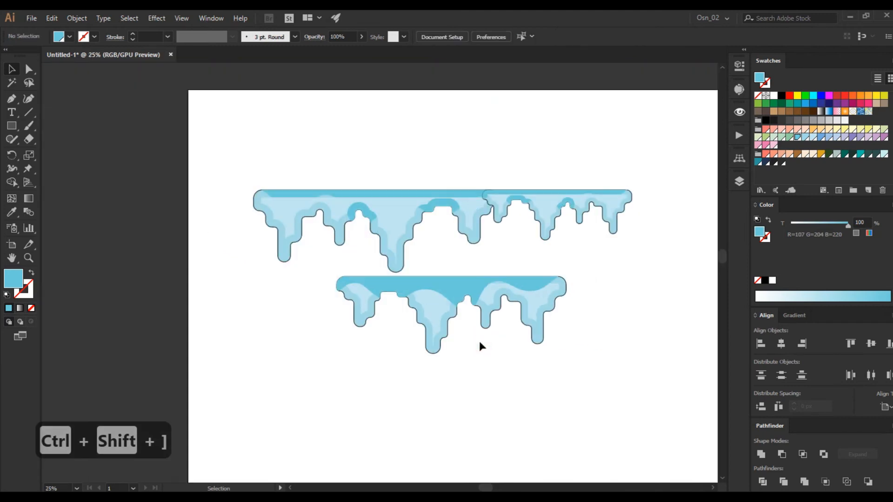
click(460, 297)
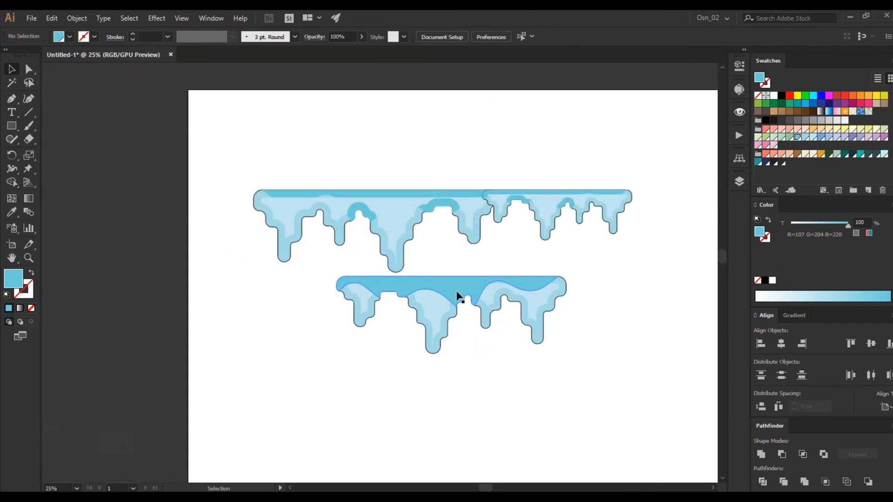
click(814, 138)
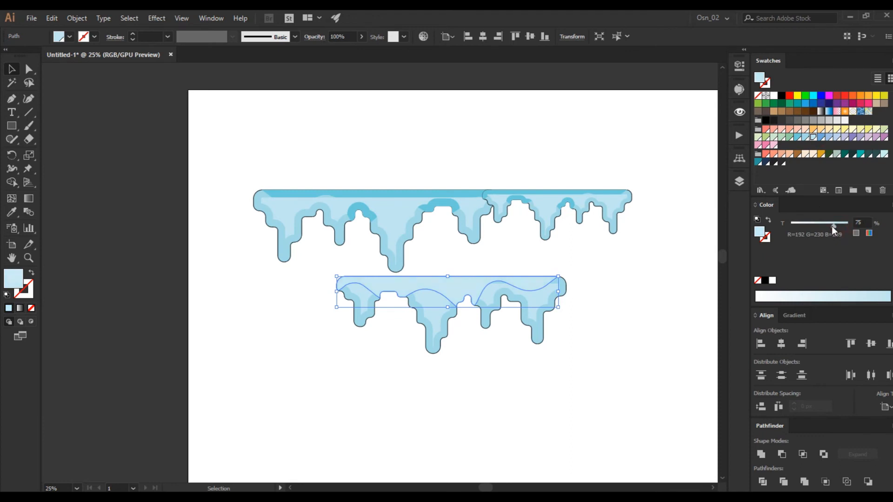
click(774, 96)
click(345, 37)
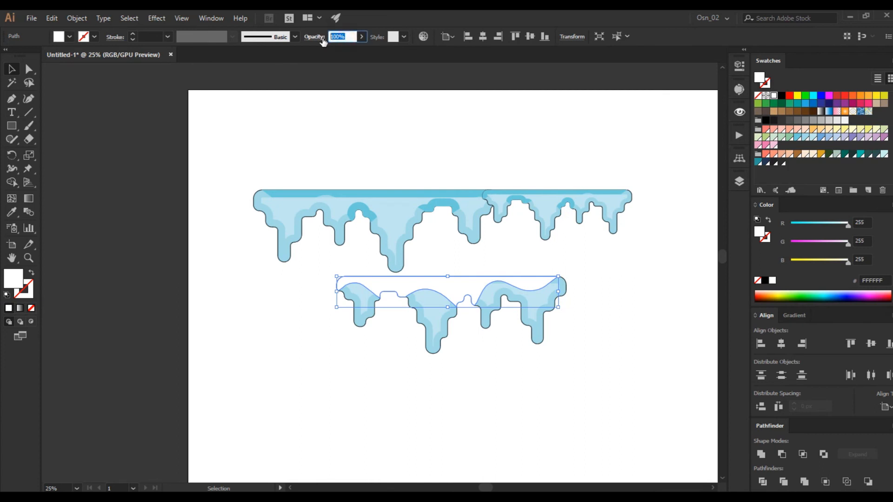
key(Return)
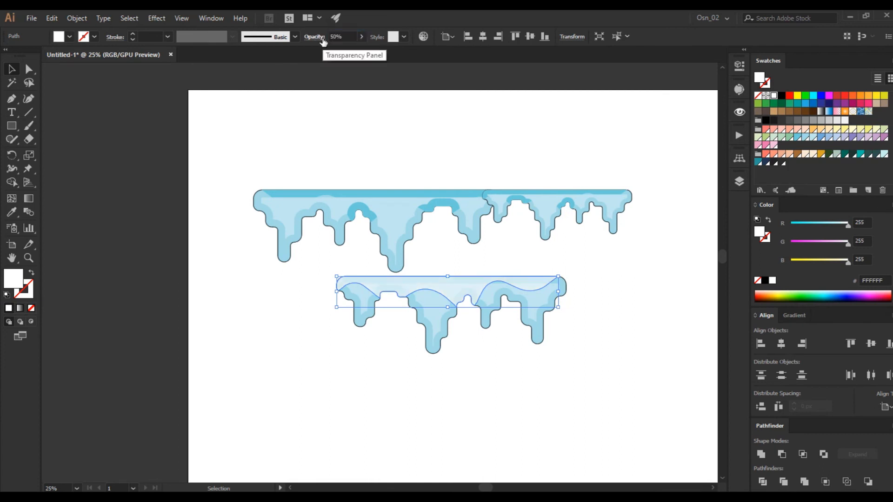
click(574, 390)
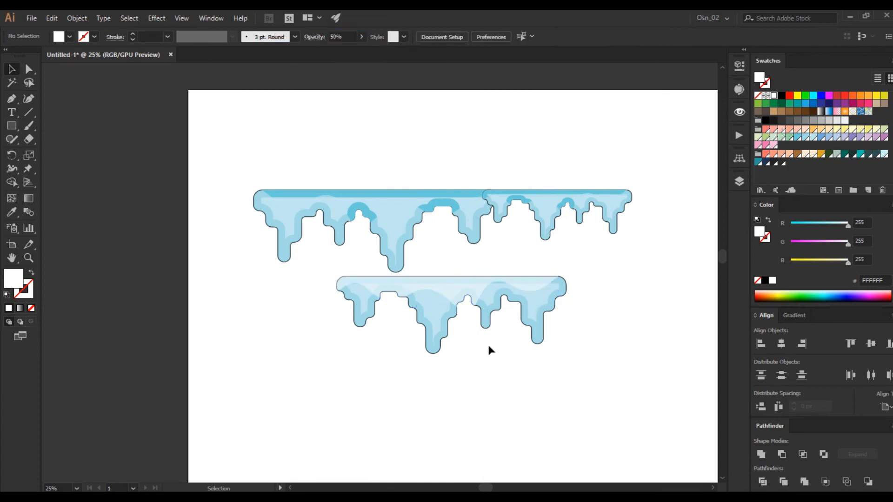
- Move the small mirrored drip down and to the right, separating it from the large drip, and deselect it
click(536, 205)
drag(536, 205, 568, 231)
click(529, 168)
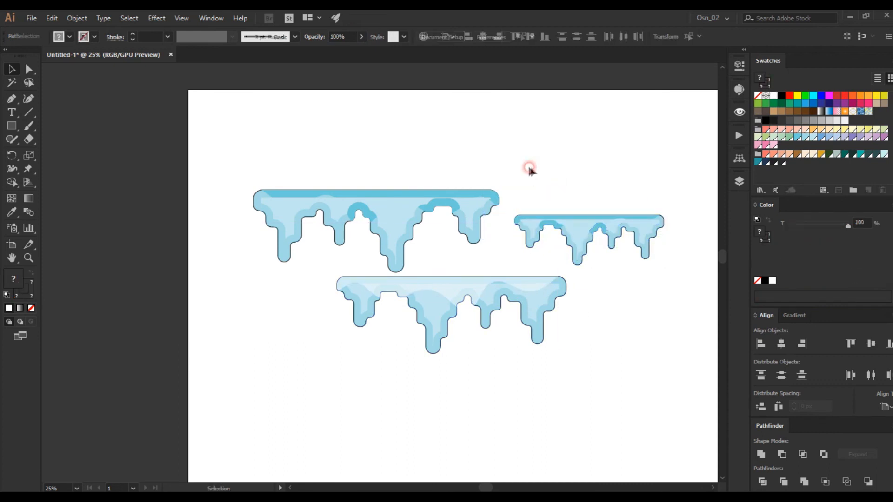
- Apply the lower drip's semi-transparent white wavy fill to the small drip's light inner shape with the Eyedropper, and deselect it
click(577, 230)
click(576, 181)
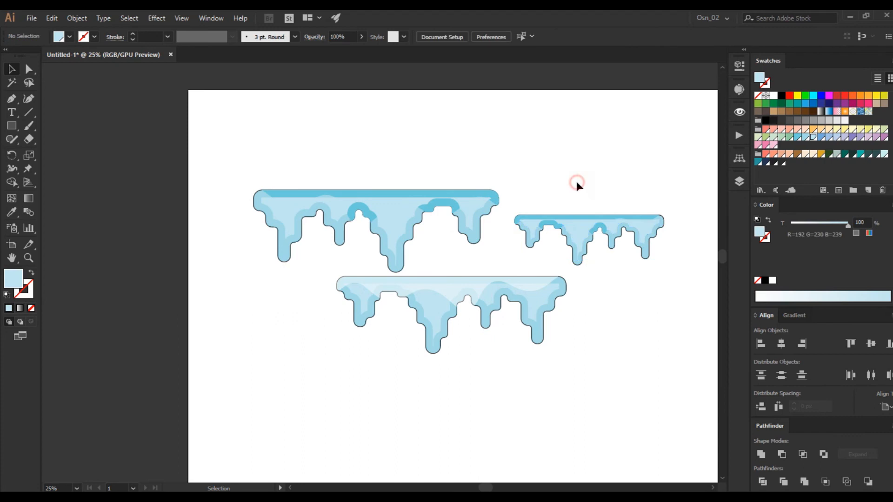
scroll(577, 180, up, 1)
click(583, 242)
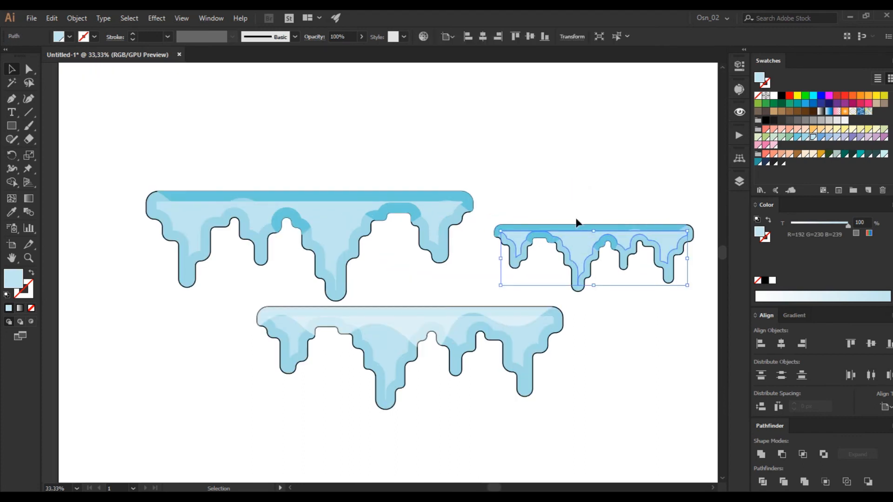
key(i)
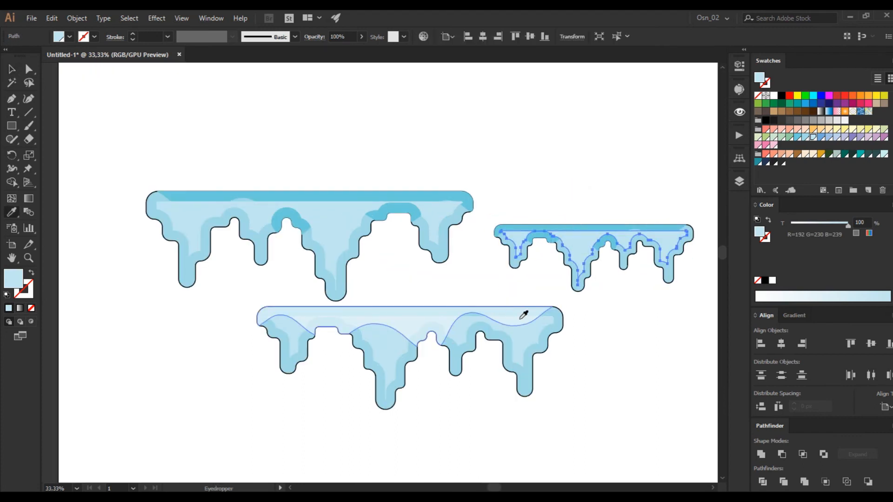
click(523, 315)
click(12, 70)
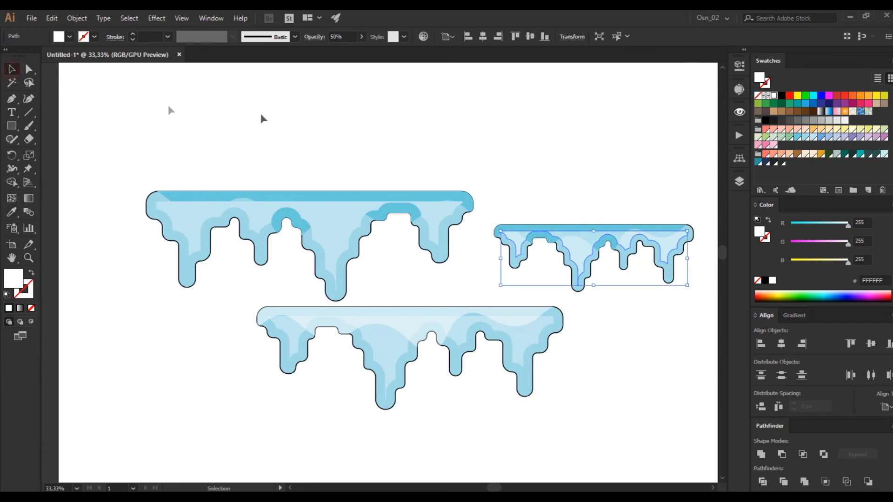
click(274, 131)
scroll(274, 130, down, 1)
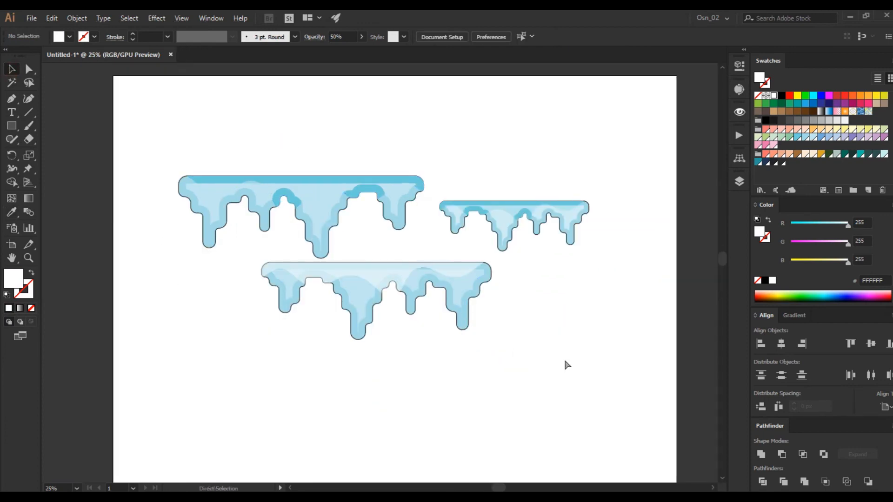
scroll(566, 362, left, 1)
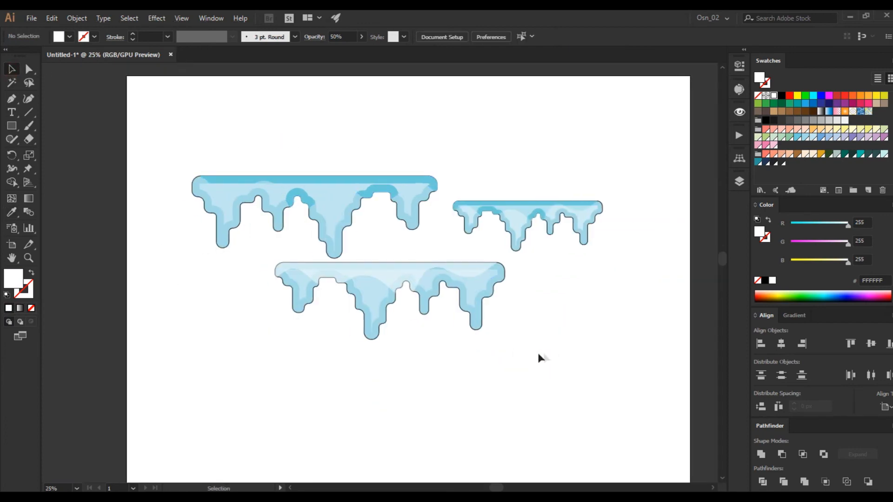
click(422, 272)
drag(415, 277, 425, 284)
click(580, 335)
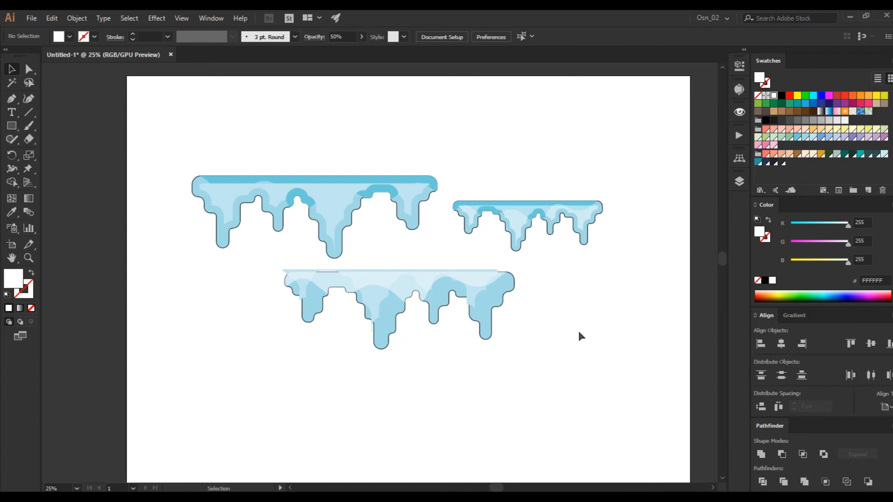
key(ctrl+z)
key(ctrl+z)
- Select all parts of the lower drip, move them together down and to the right, away from the upper drips, and deselect
click(529, 285)
drag(529, 268, 452, 278)
drag(396, 296, 422, 307)
click(607, 315)
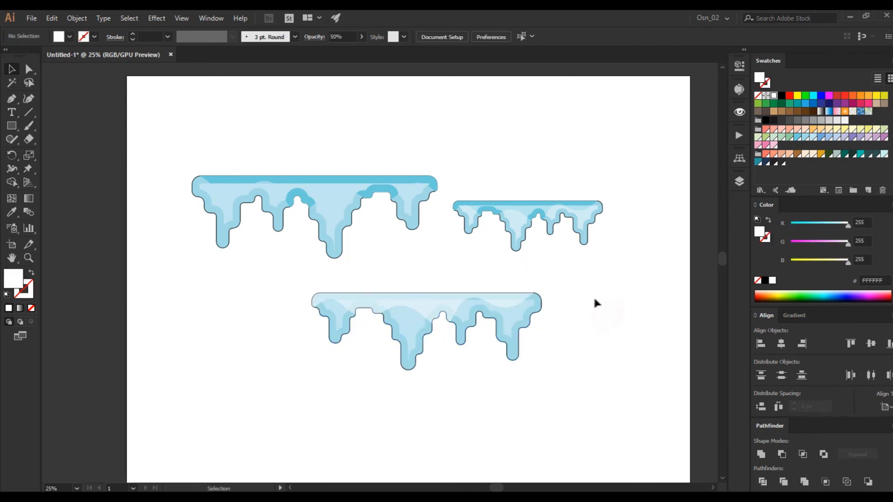
- Select all three drips, set their stroke to None to remove the dark outlines, and deselect them
scroll(590, 295, up, 1)
scroll(591, 295, down, 1)
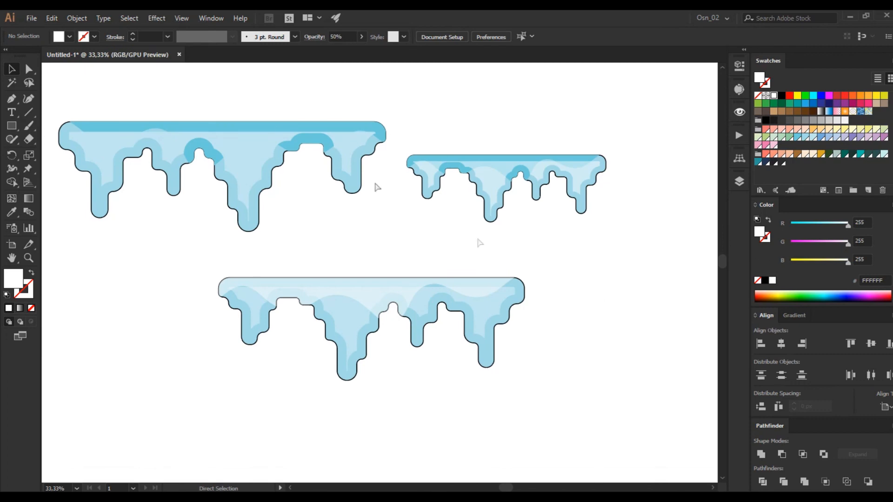
drag(135, 101, 516, 364)
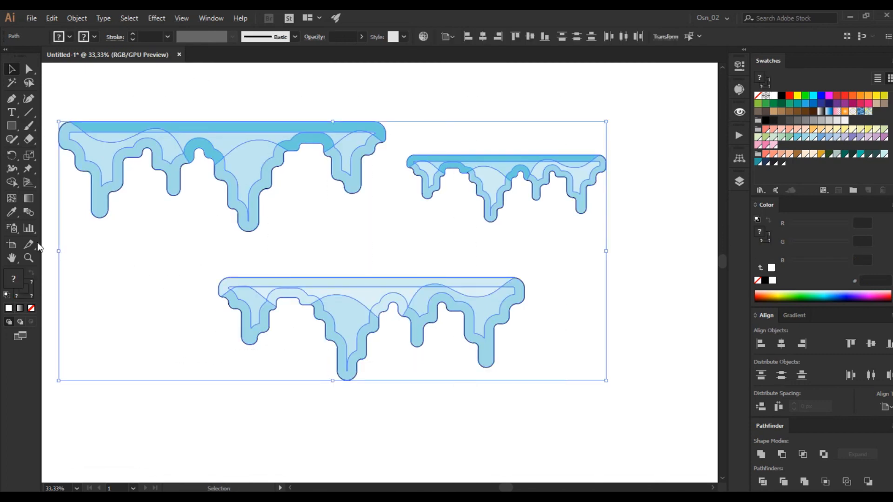
click(26, 296)
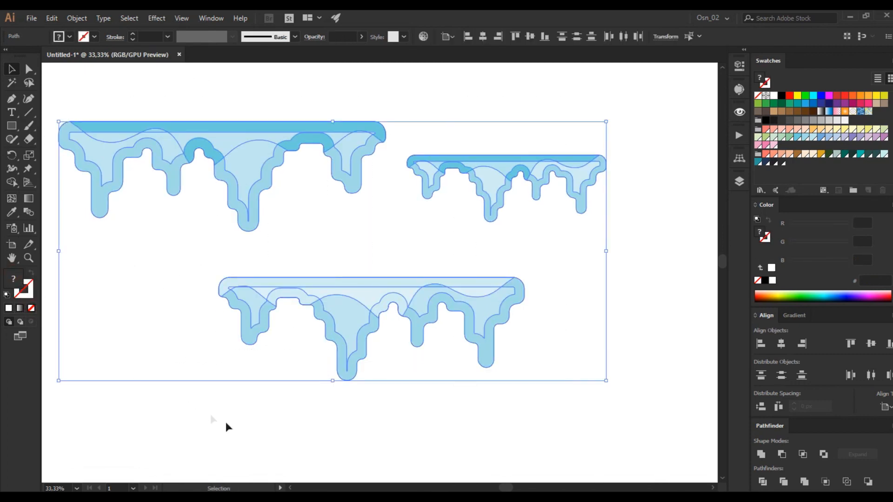
click(367, 422)
scroll(442, 373, left, 3)
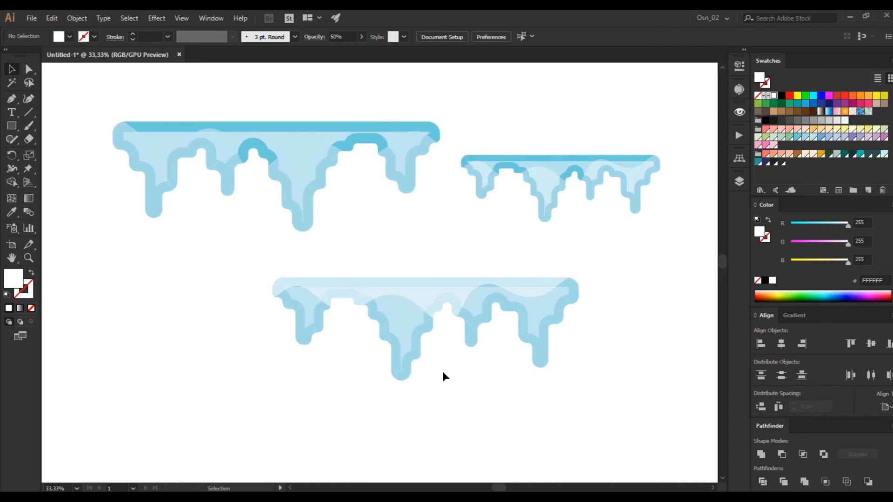
scroll(442, 371, down, 1)
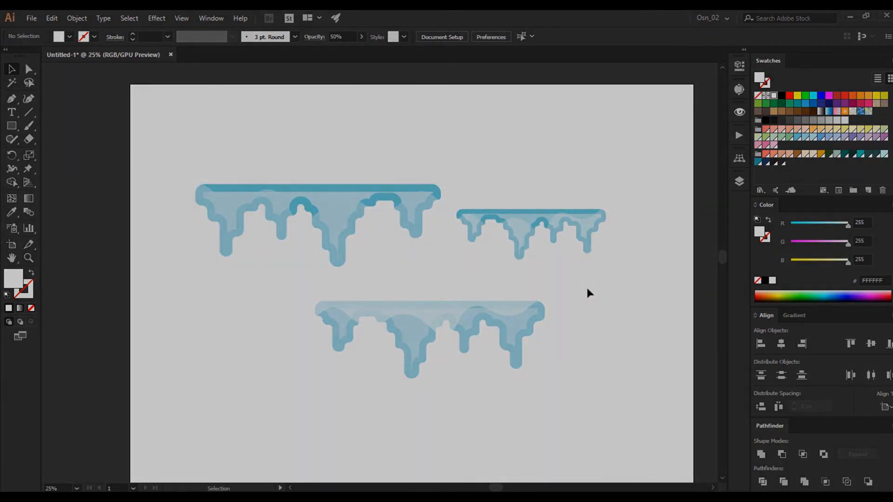